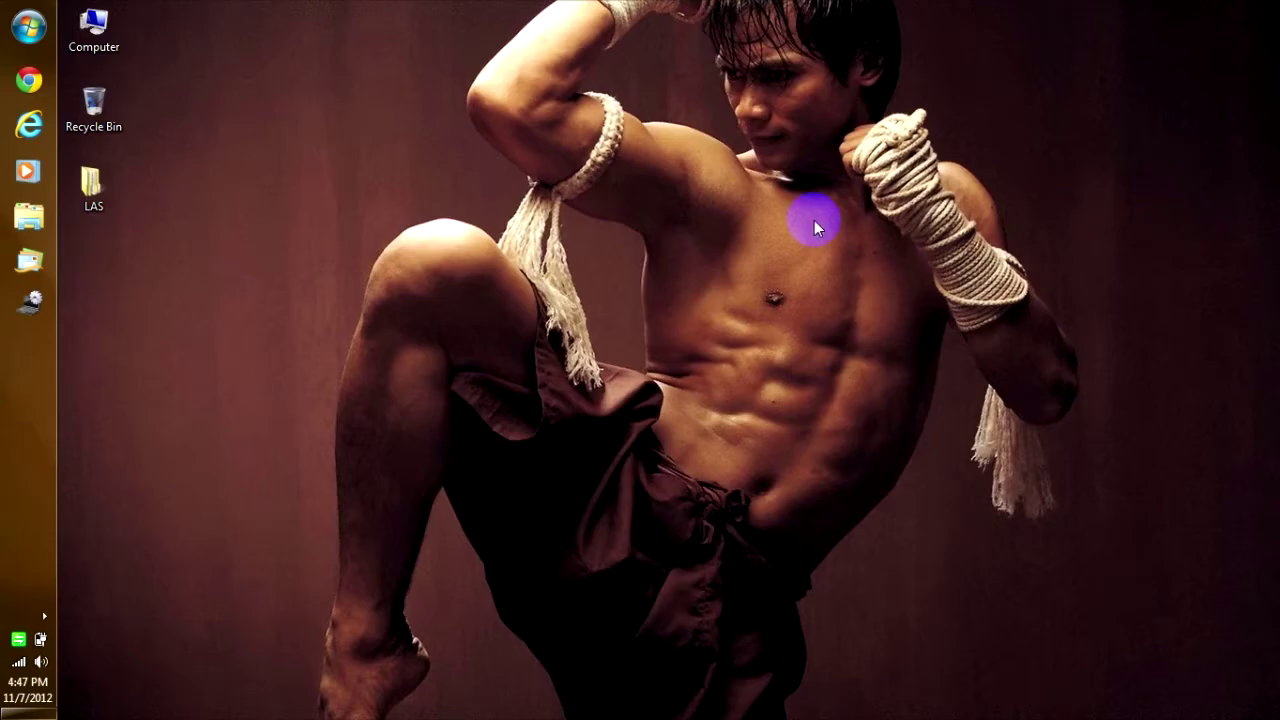
Refresh the desktop several times and sweep selection boxes over empty desktop space.
right_click(405, 203)
left_click(455, 254)
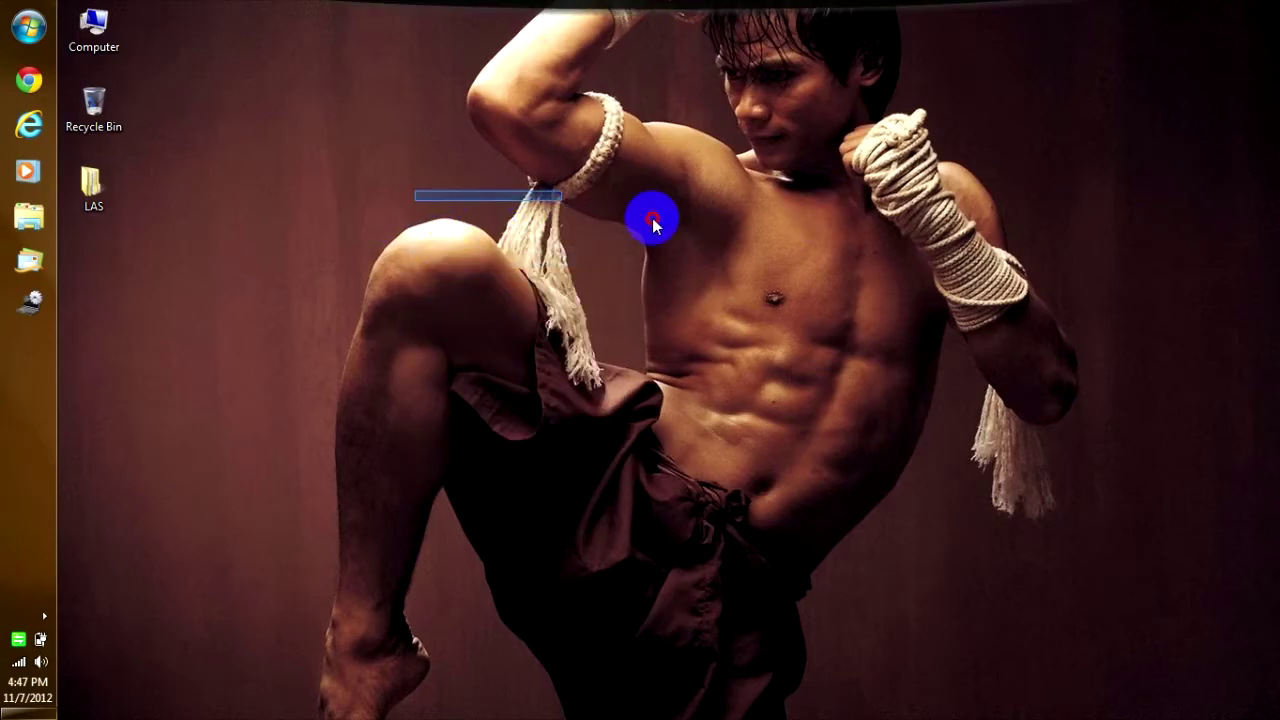
left_click_drag(652, 222, 716, 338)
left_click_drag(477, 181, 571, 251)
right_click(457, 178)
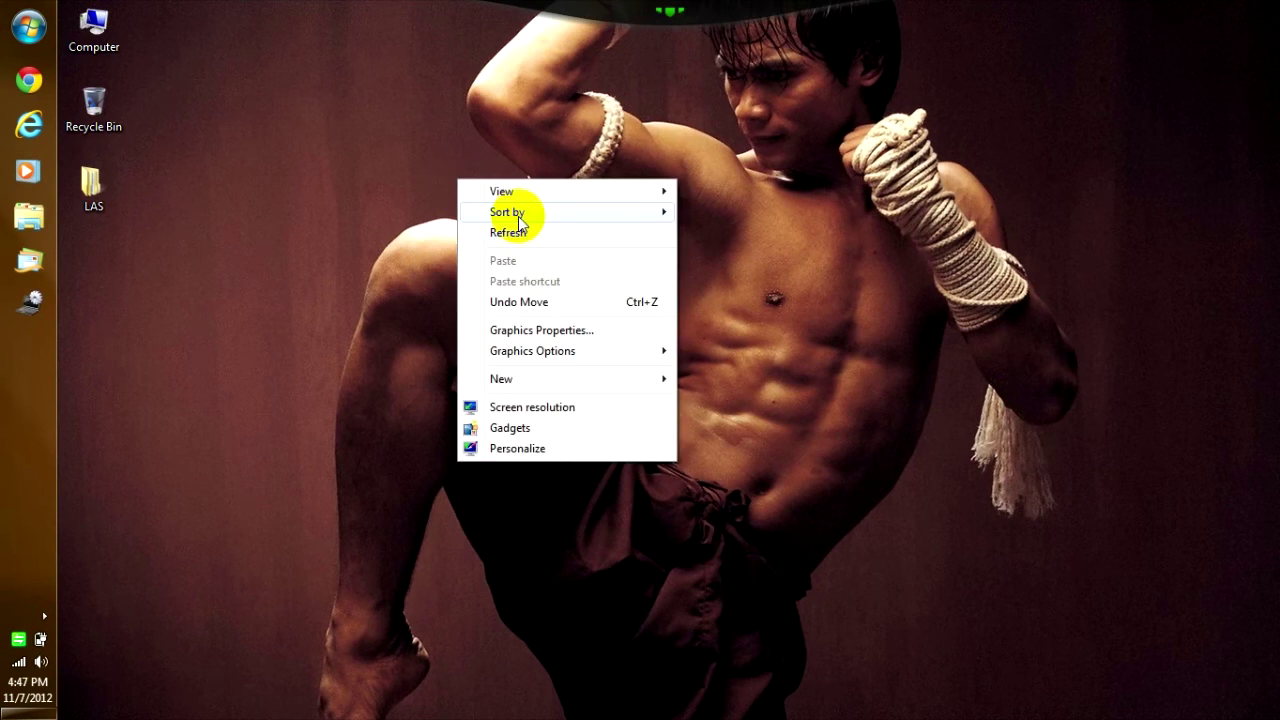
left_click(521, 232)
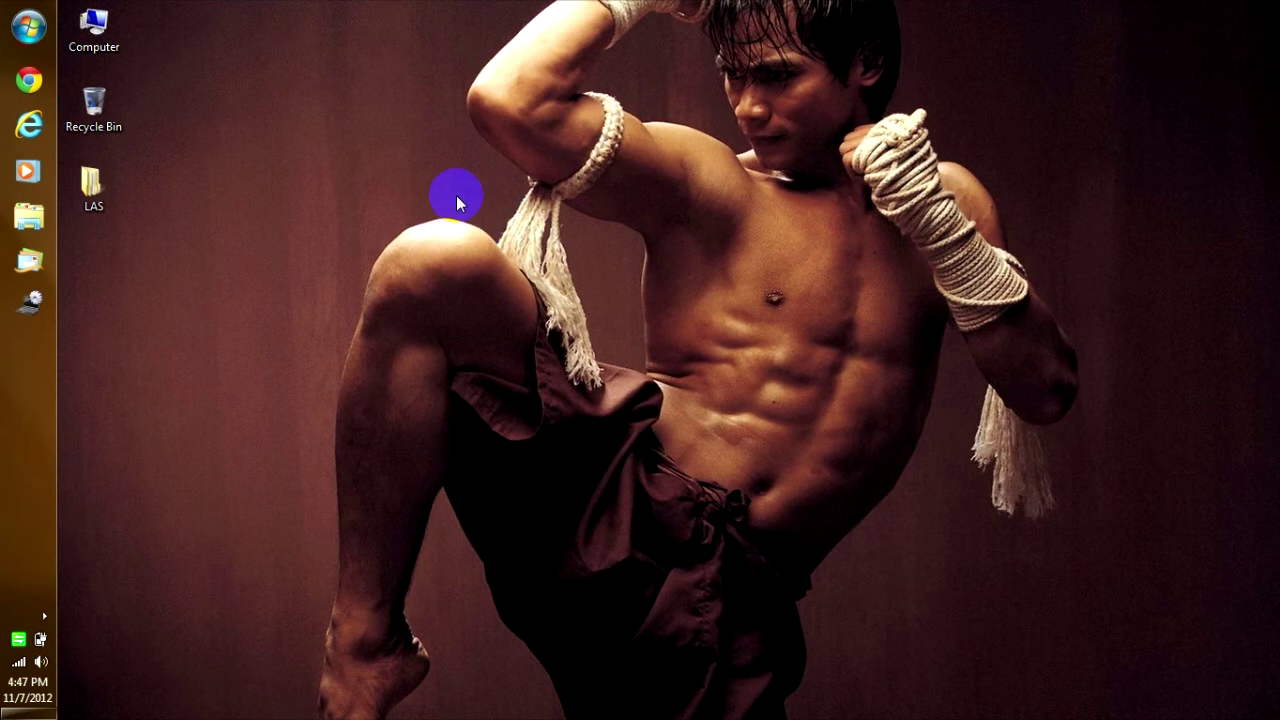
right_click(456, 195)
left_click(510, 248)
Search Google for 'spotflux' in Chrome.
left_click(36, 86)
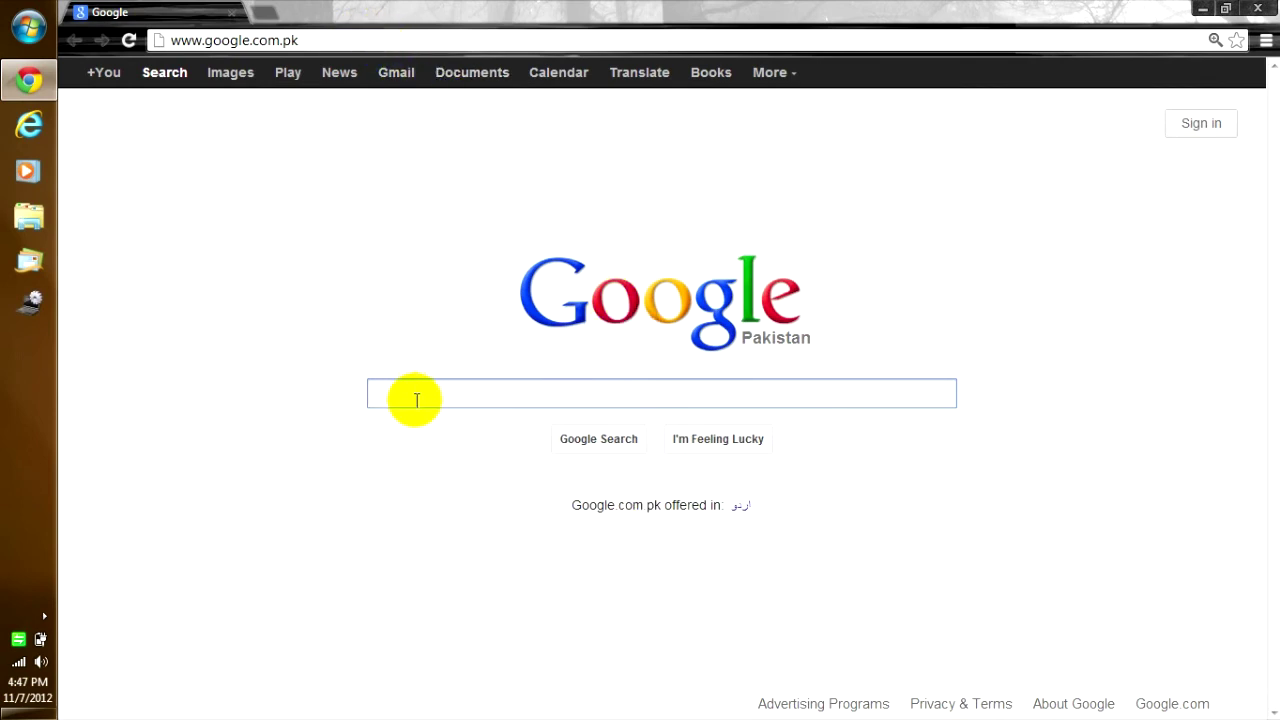
type("spot")
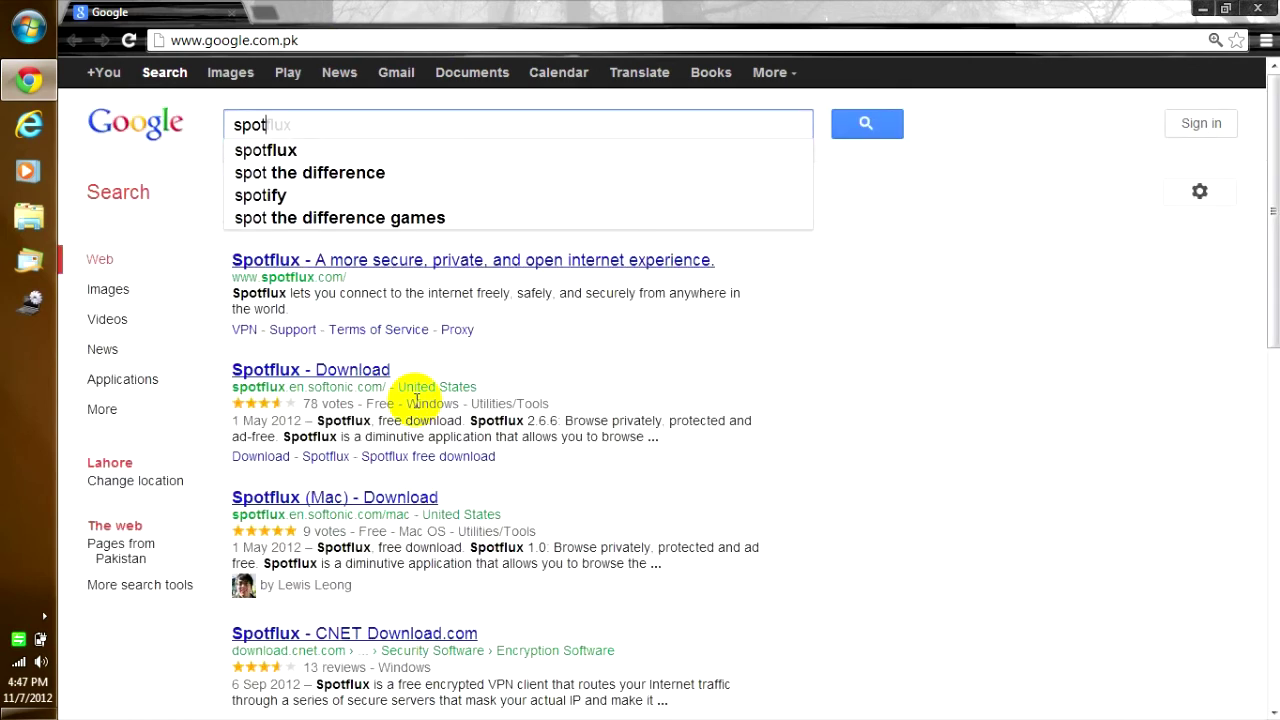
type("flux")
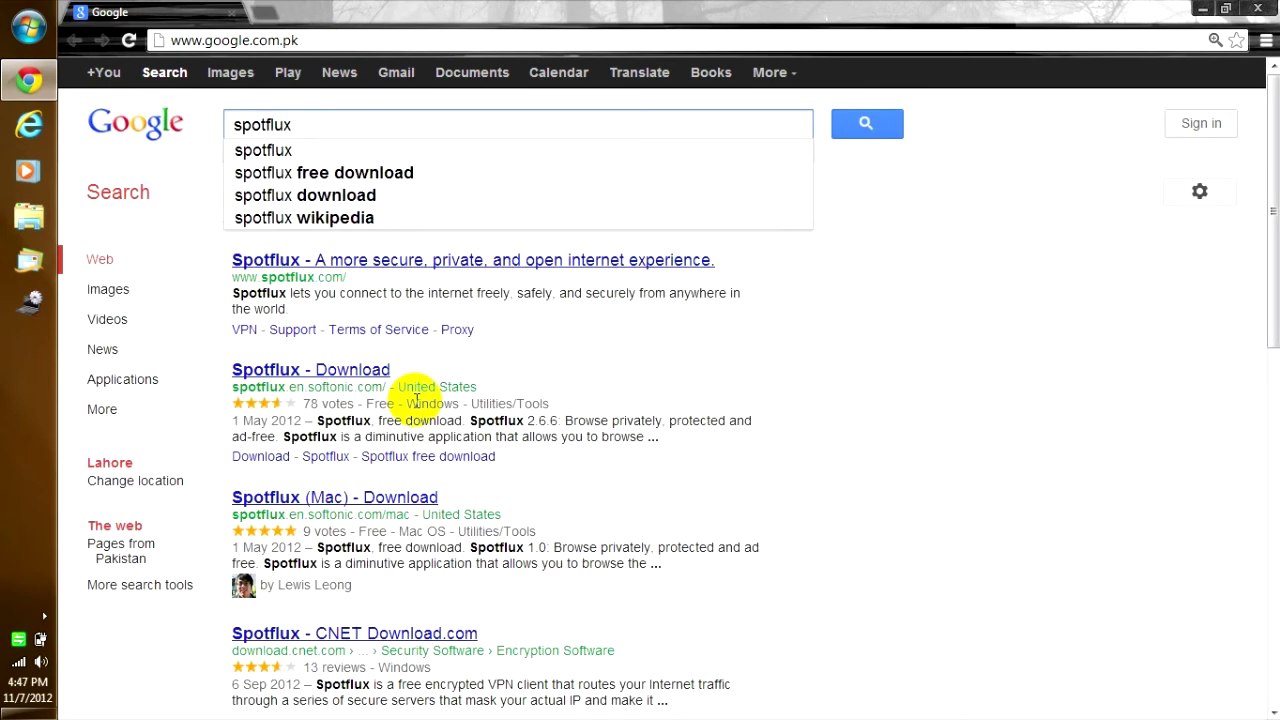
key("Return")
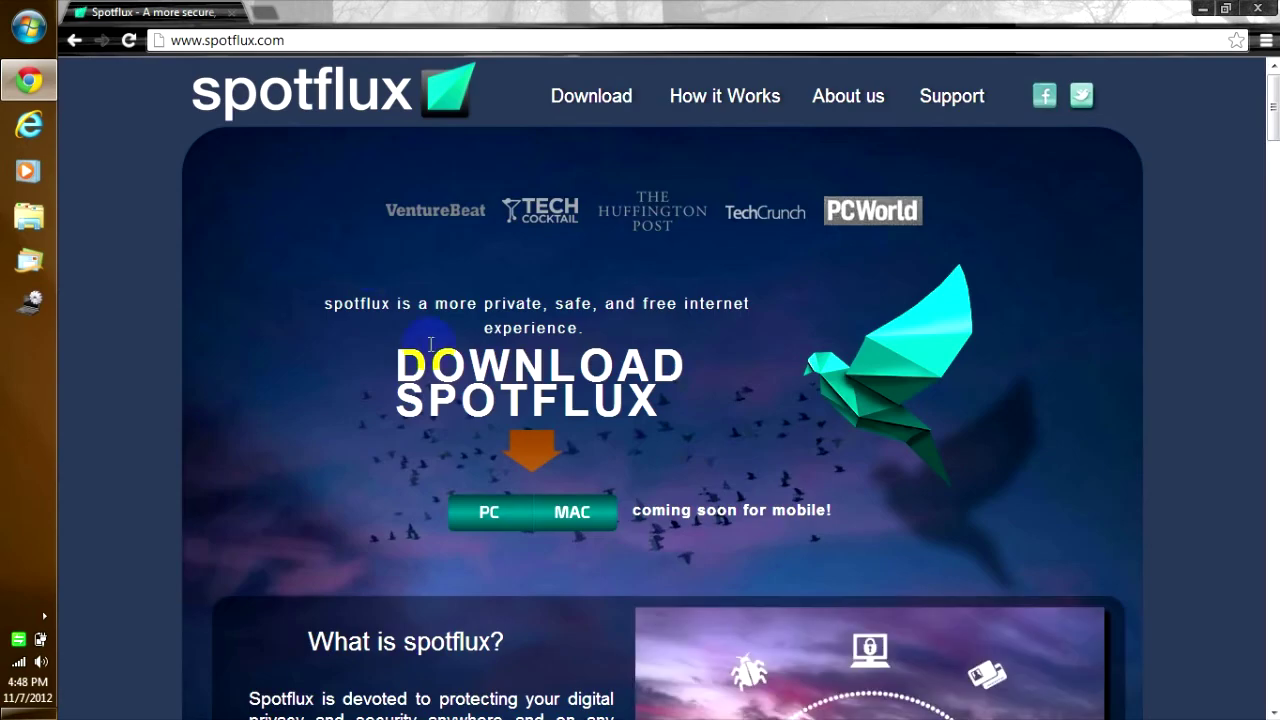
Scroll through the spotflux.com homepage, then bring up and dismiss the PC download link's context menu.
scroll(429, 344, "down", 15)
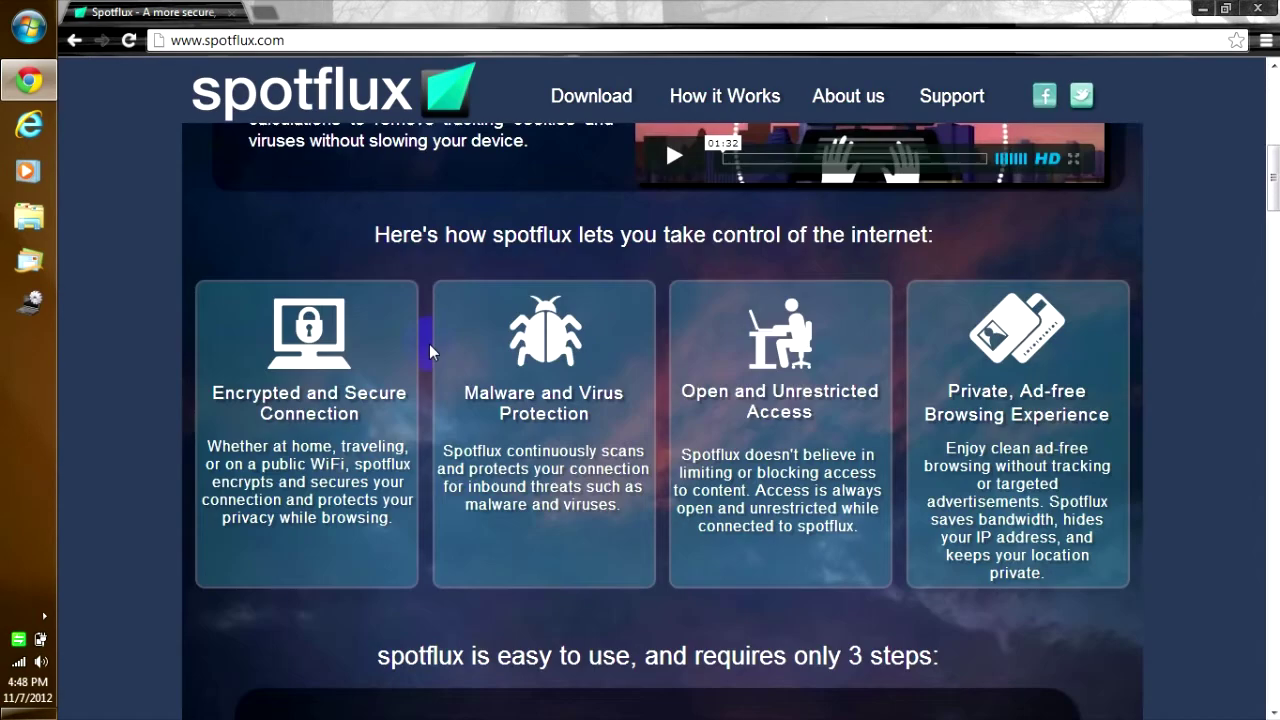
scroll(430, 349, "down", 2)
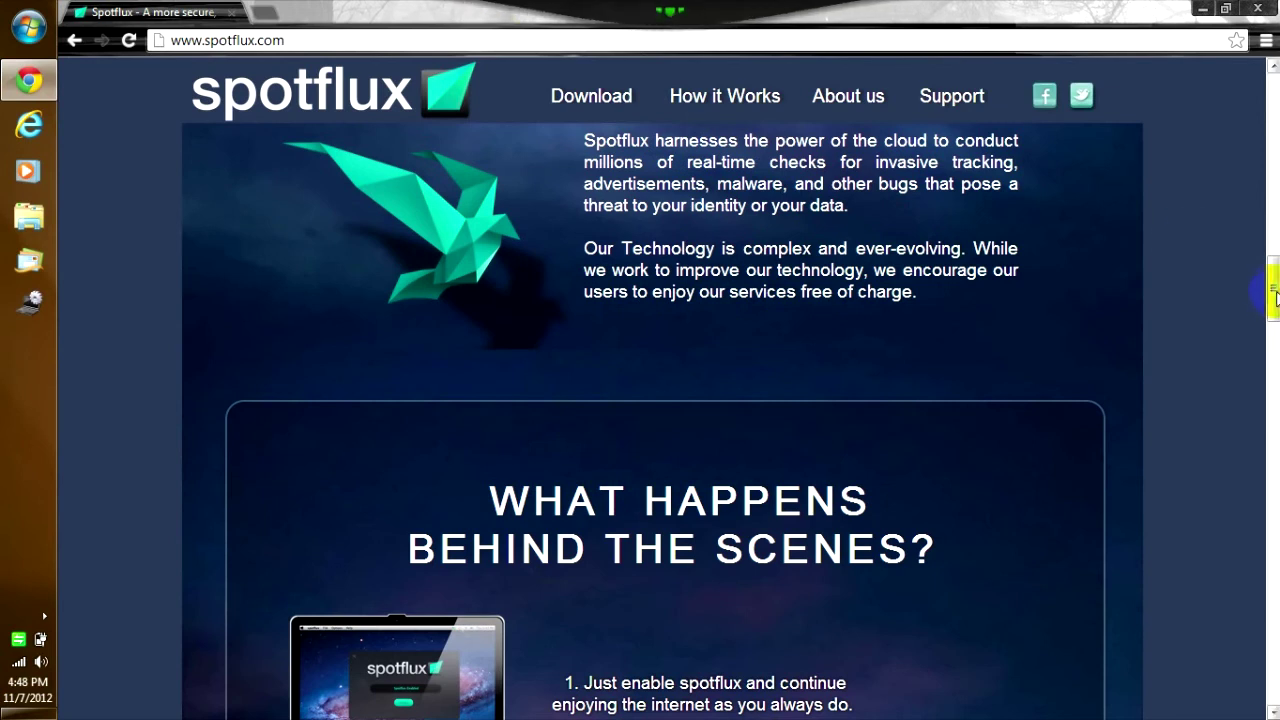
scroll(703, 138, "up", 3)
scroll(710, 175, "down", 3)
scroll(710, 175, "up", 20)
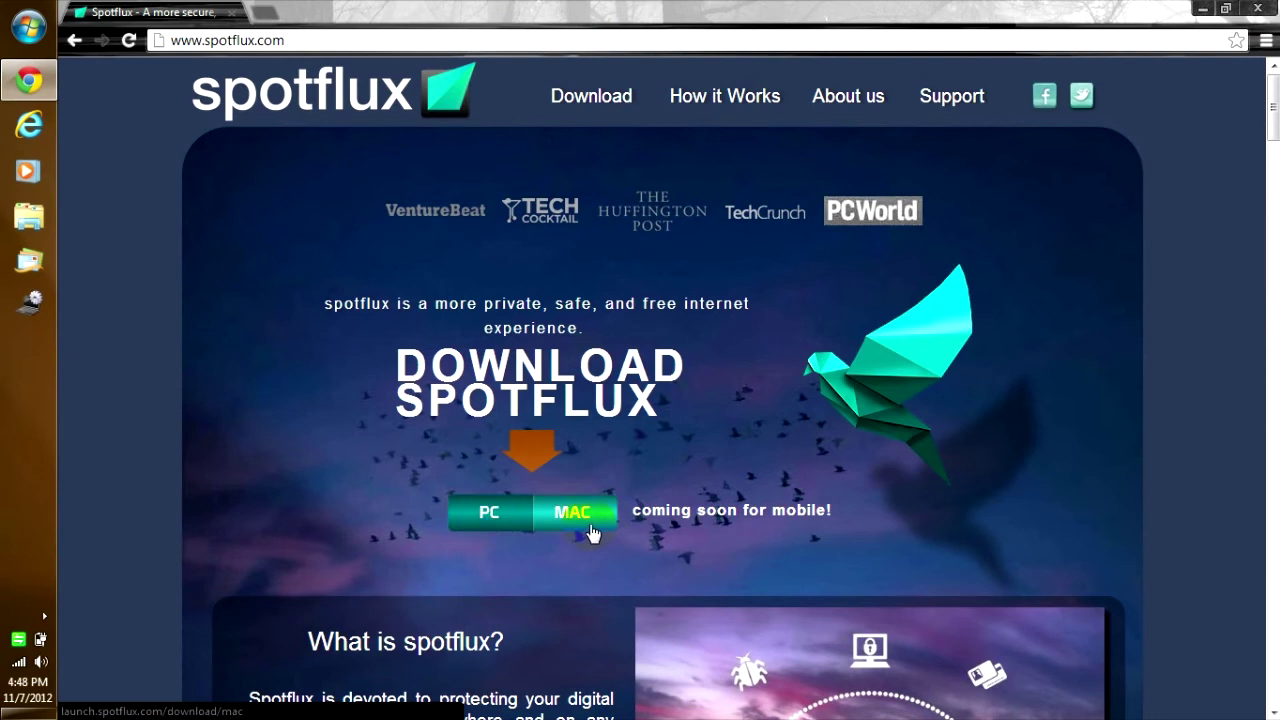
right_click(484, 534)
right_click(471, 518)
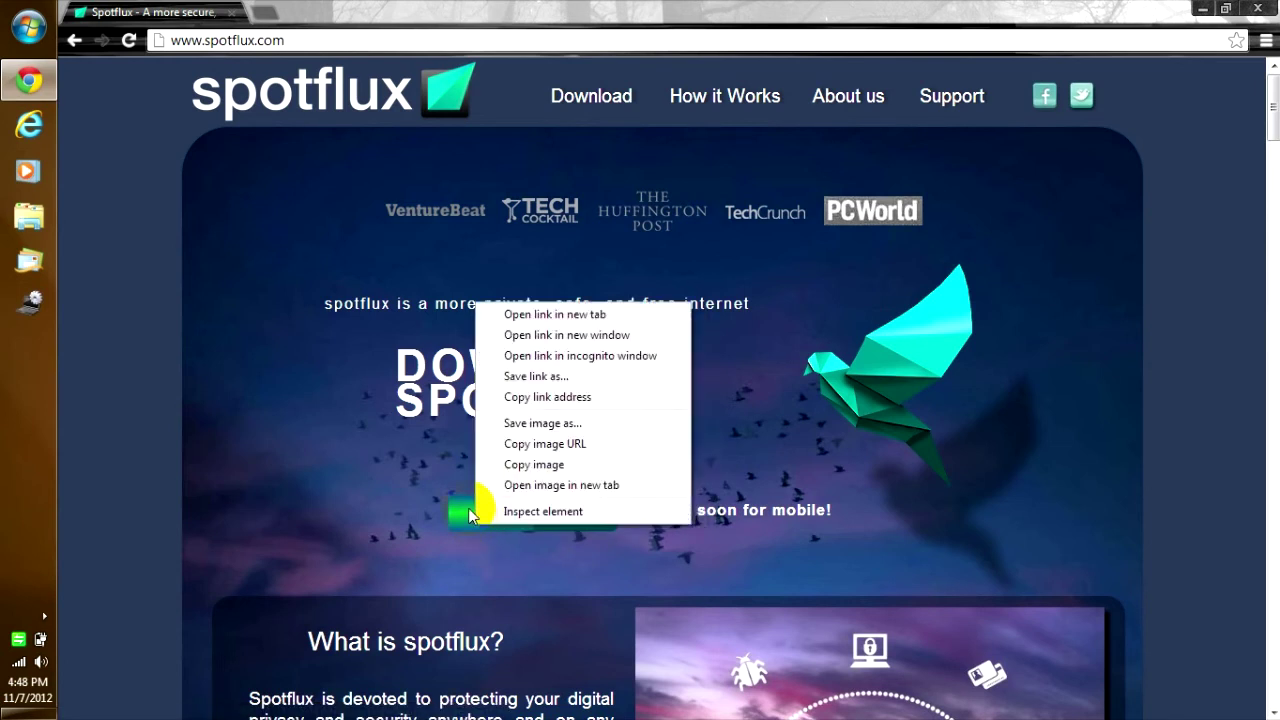
left_click(468, 508)
left_click(498, 514)
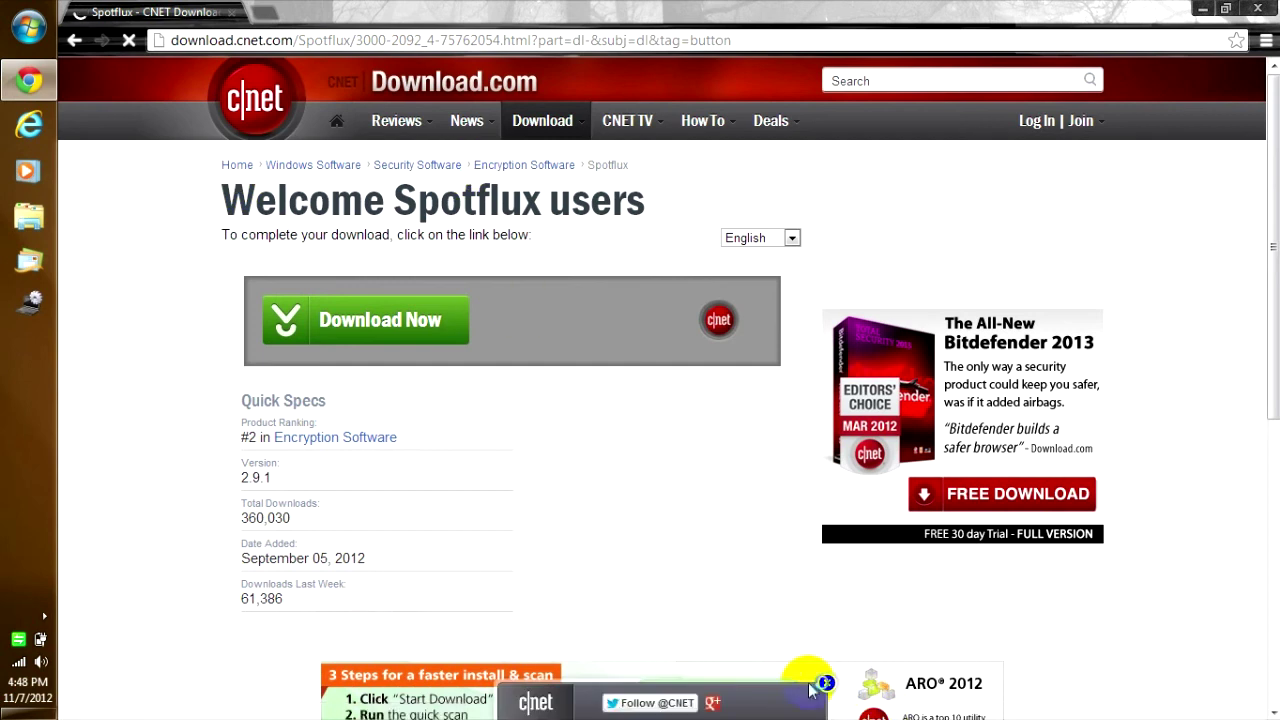
left_click(827, 684)
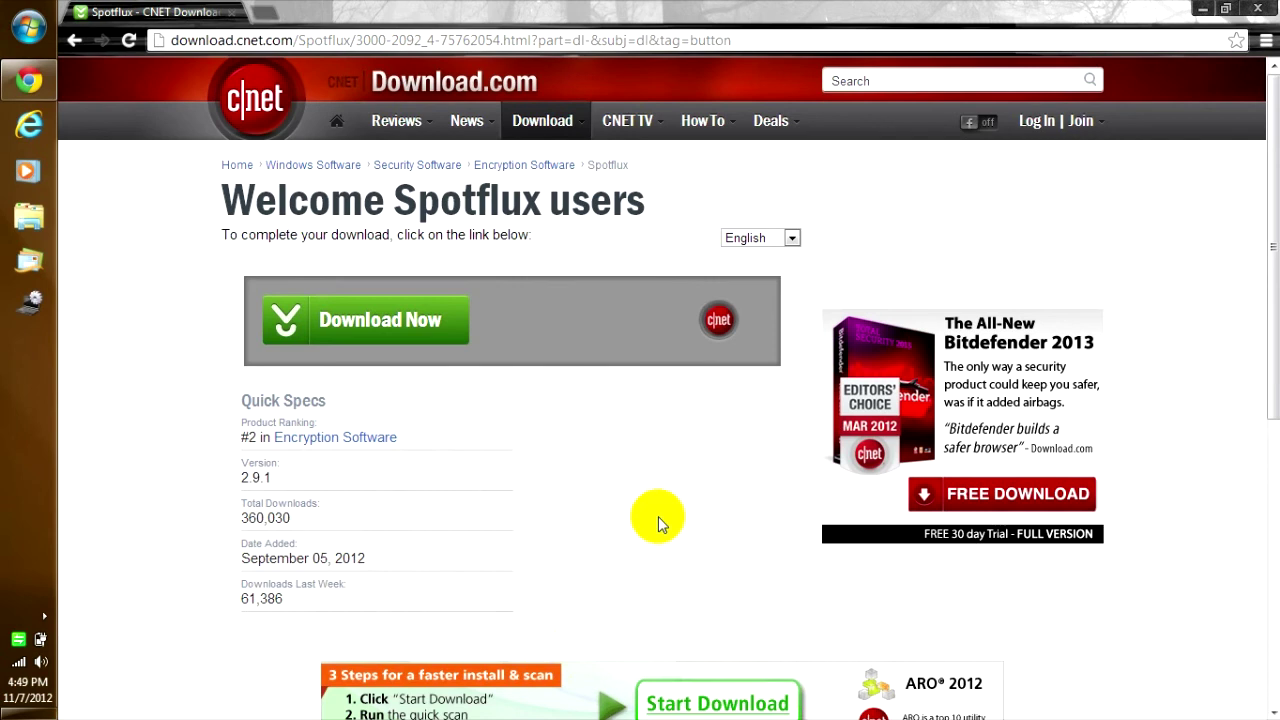
key("super+Tab")
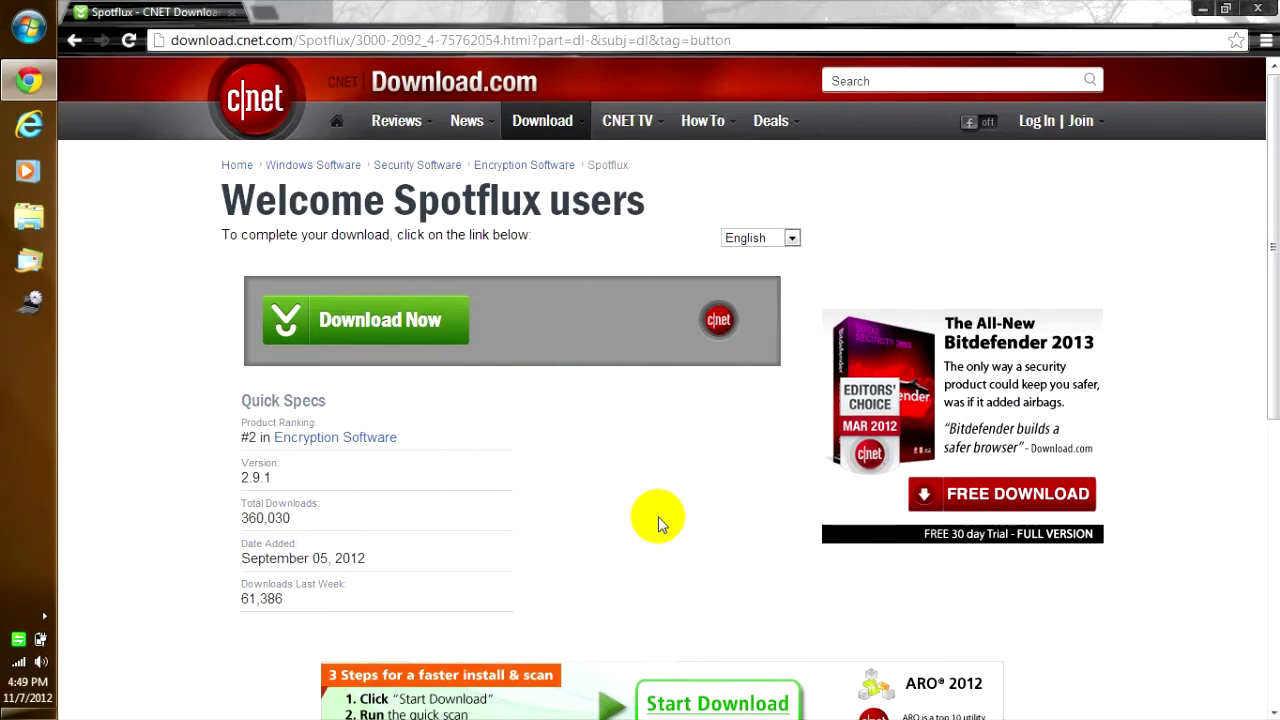
key("super+Tab")
left_click(657, 522)
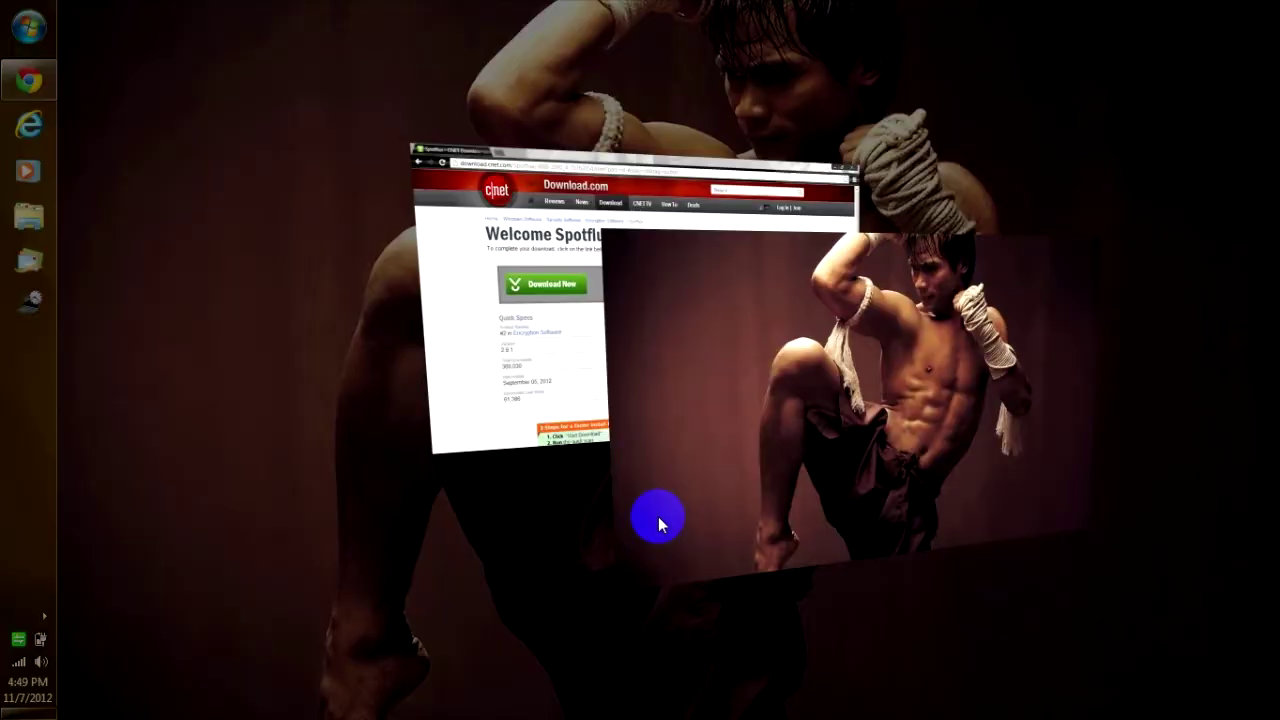
Open the App's folder inside the Documents library in a maximized Explorer window.
left_click(30, 220)
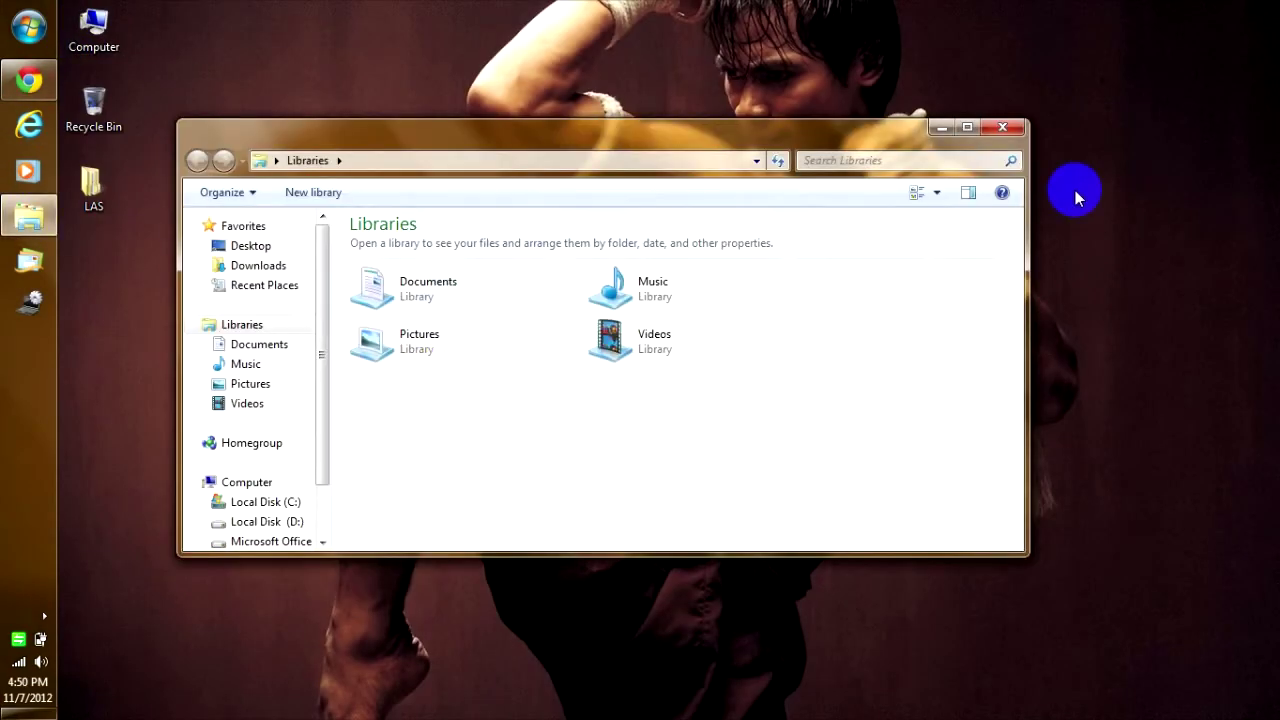
left_click(965, 126)
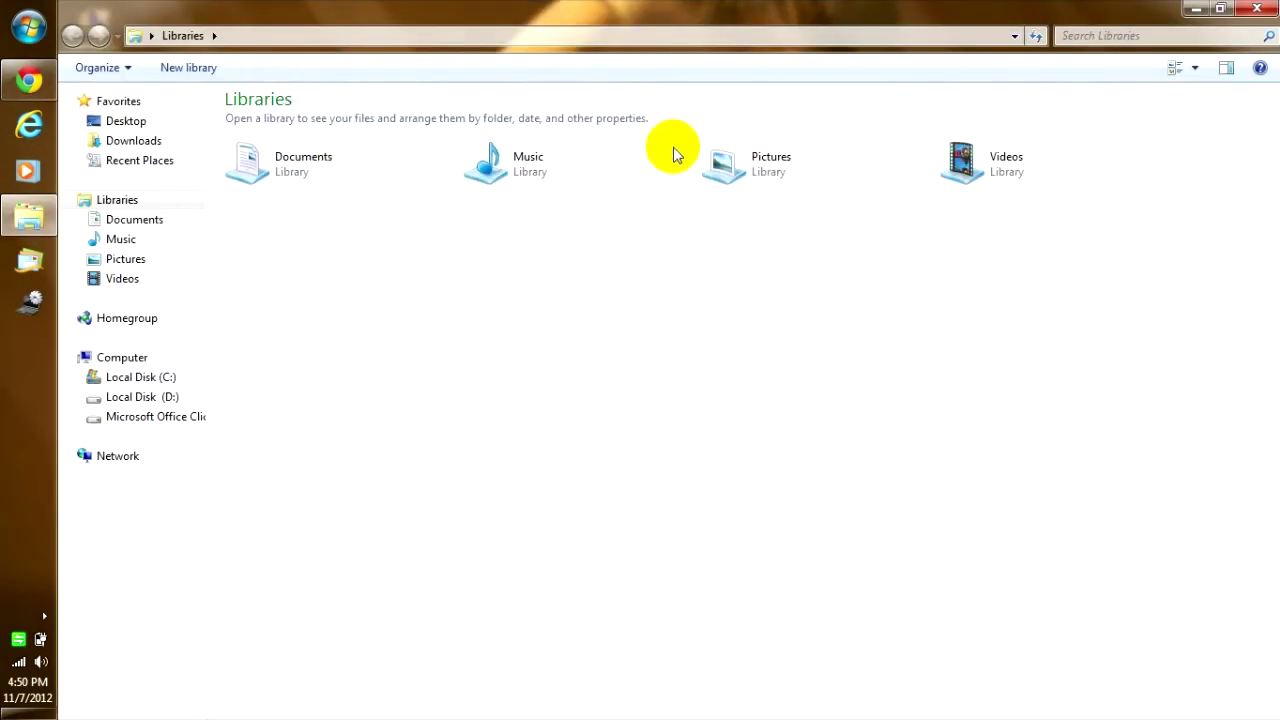
double_click(330, 185)
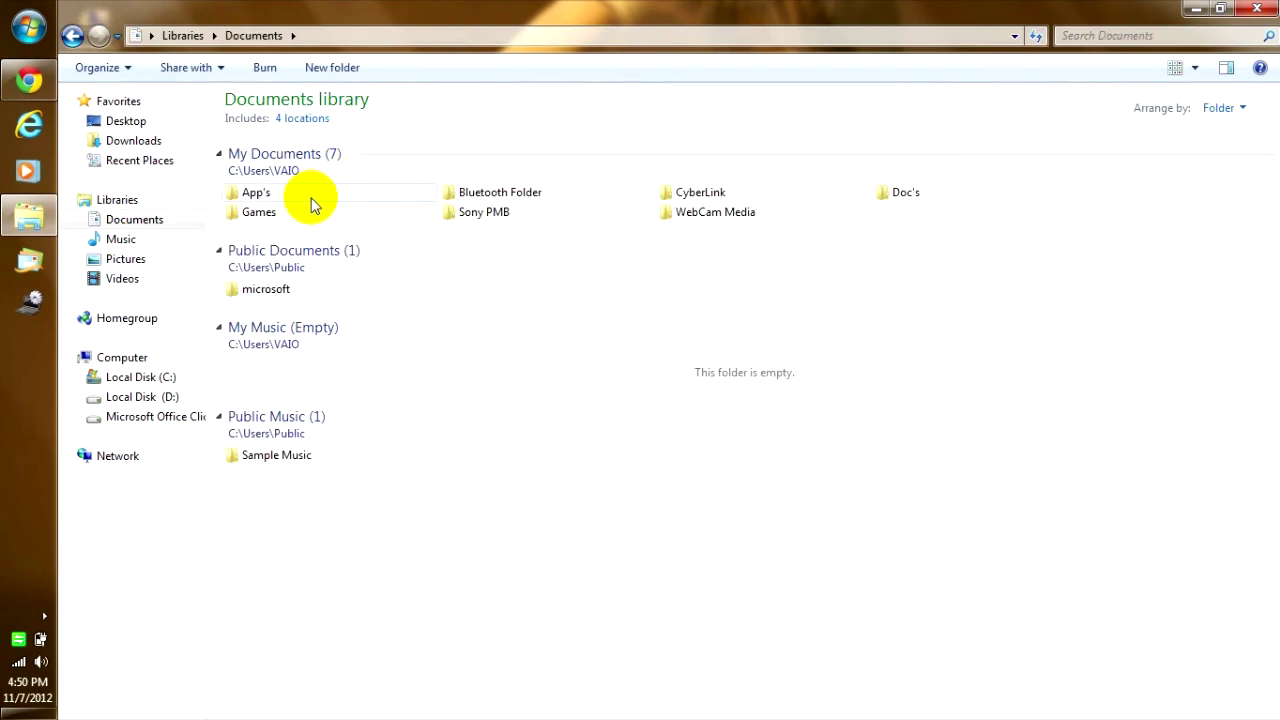
double_click(304, 198)
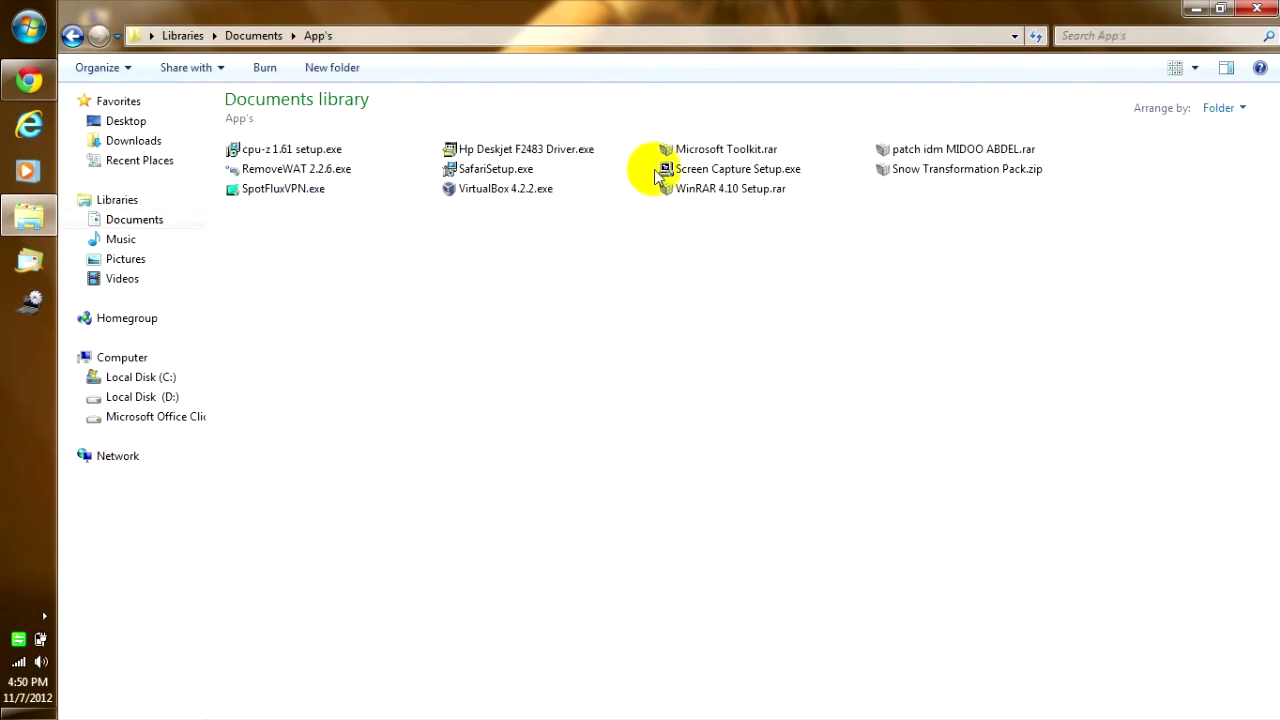
left_click(265, 200)
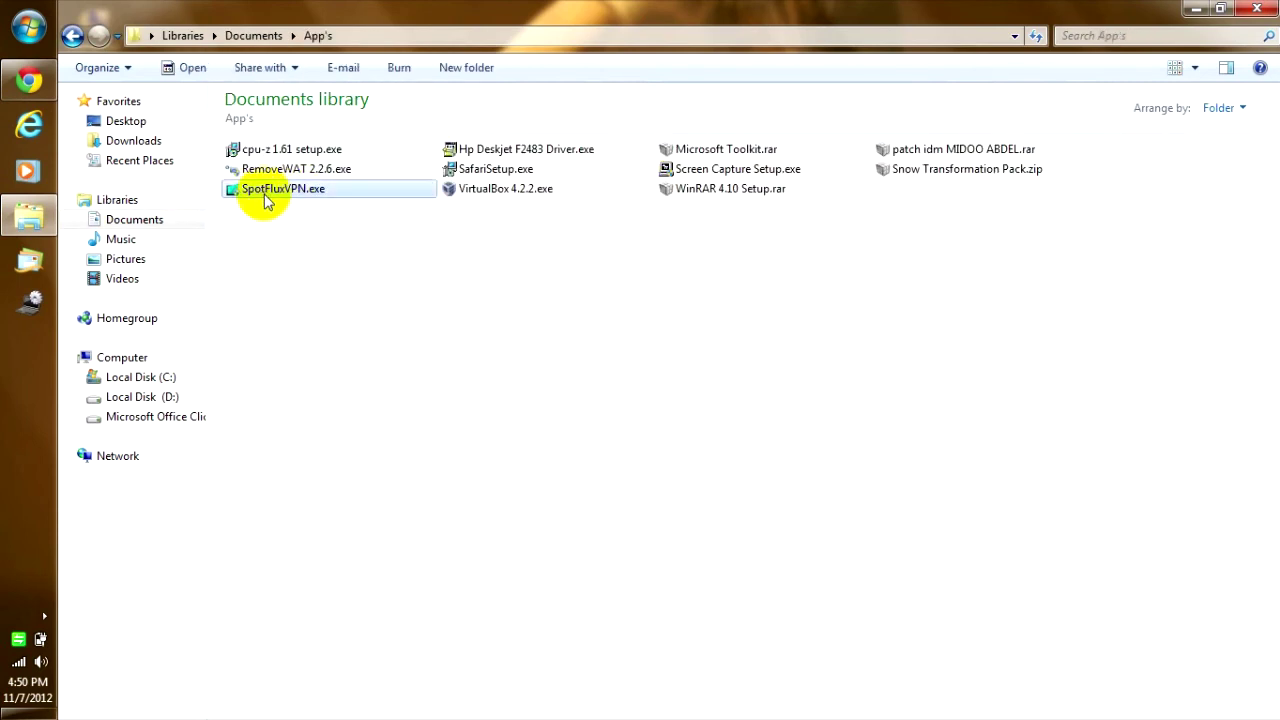
Show Extra Large Icons, run SpotFluxVPN.exe, and close the folder window.
left_click(1195, 68)
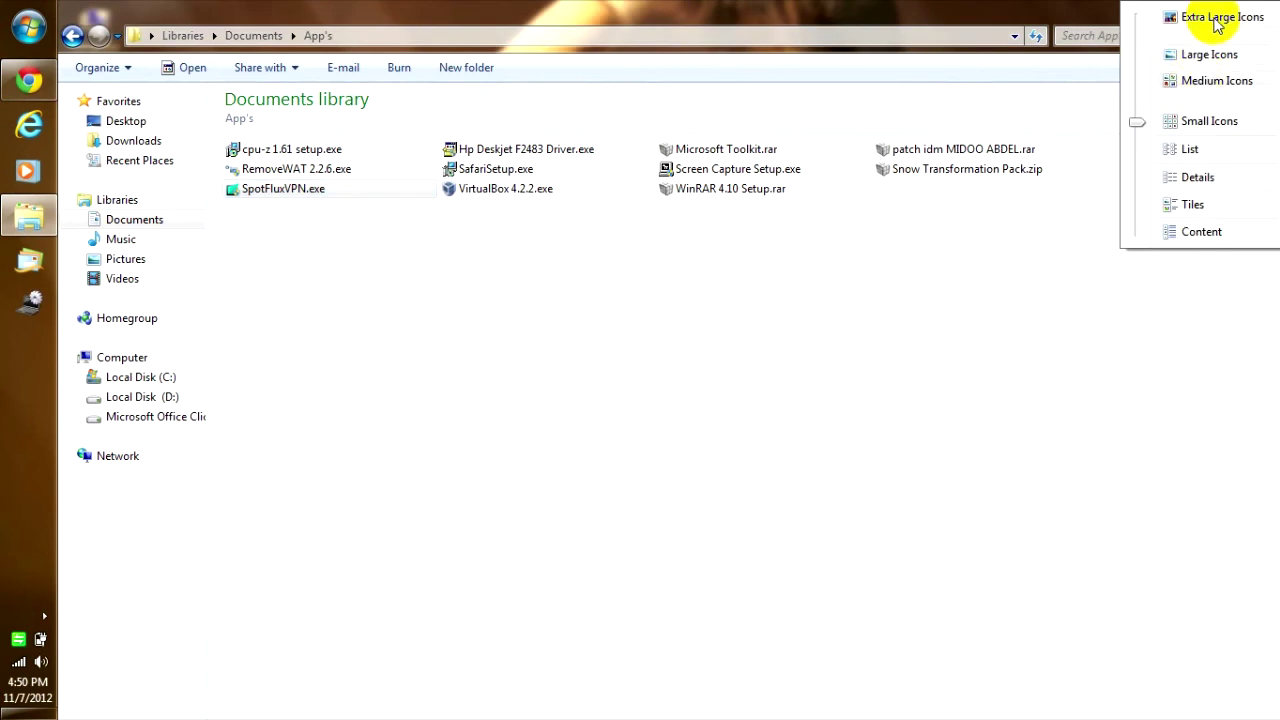
left_click(1216, 20)
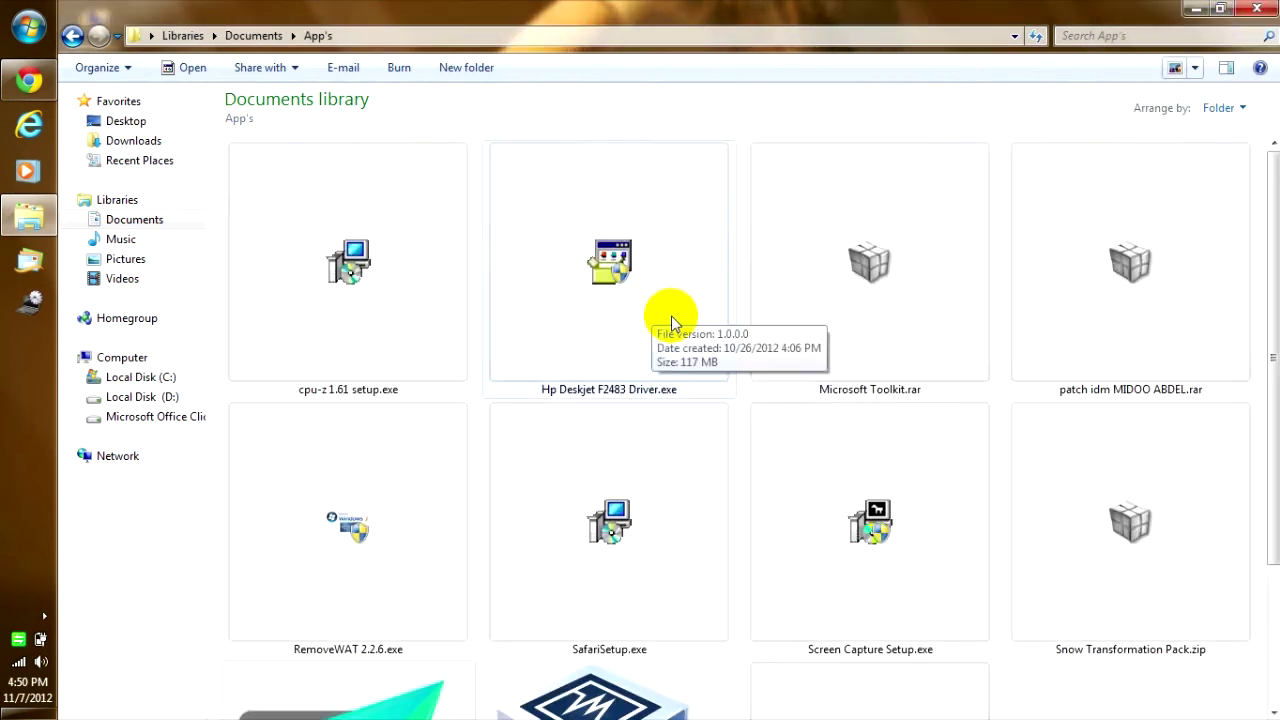
left_click_drag(1268, 285, 1255, 545)
double_click(361, 565)
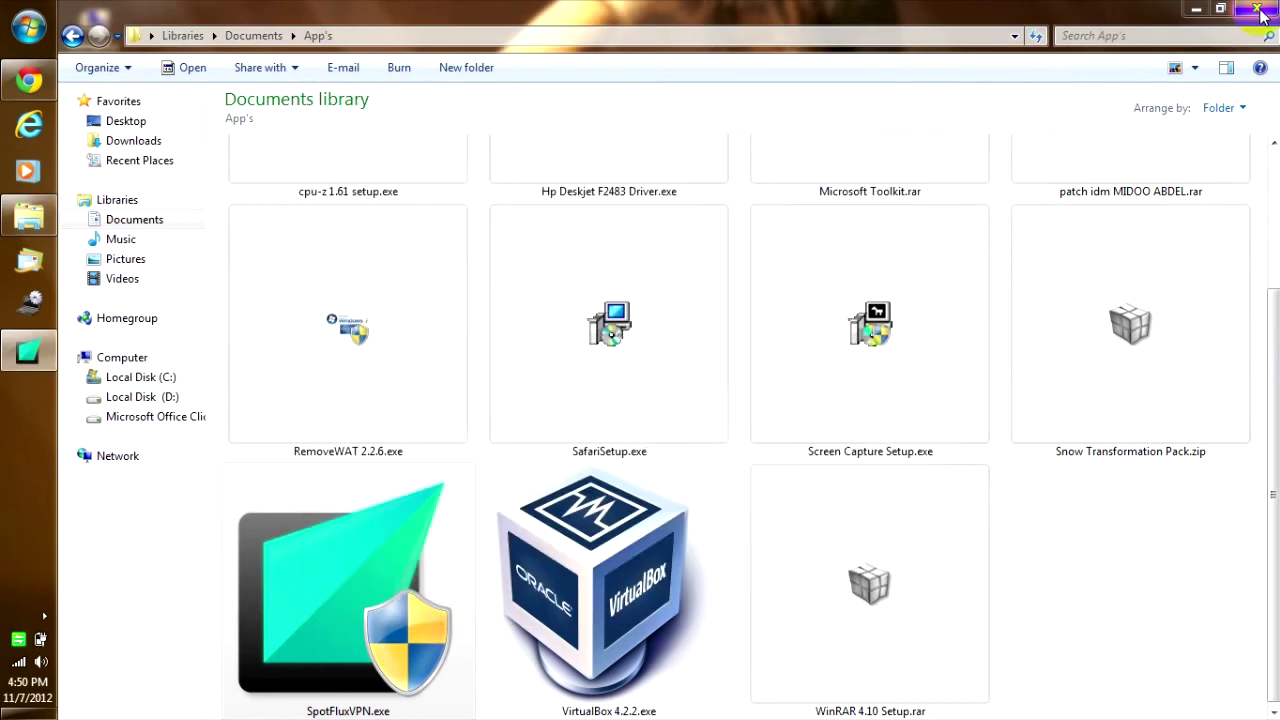
left_click(1258, 10)
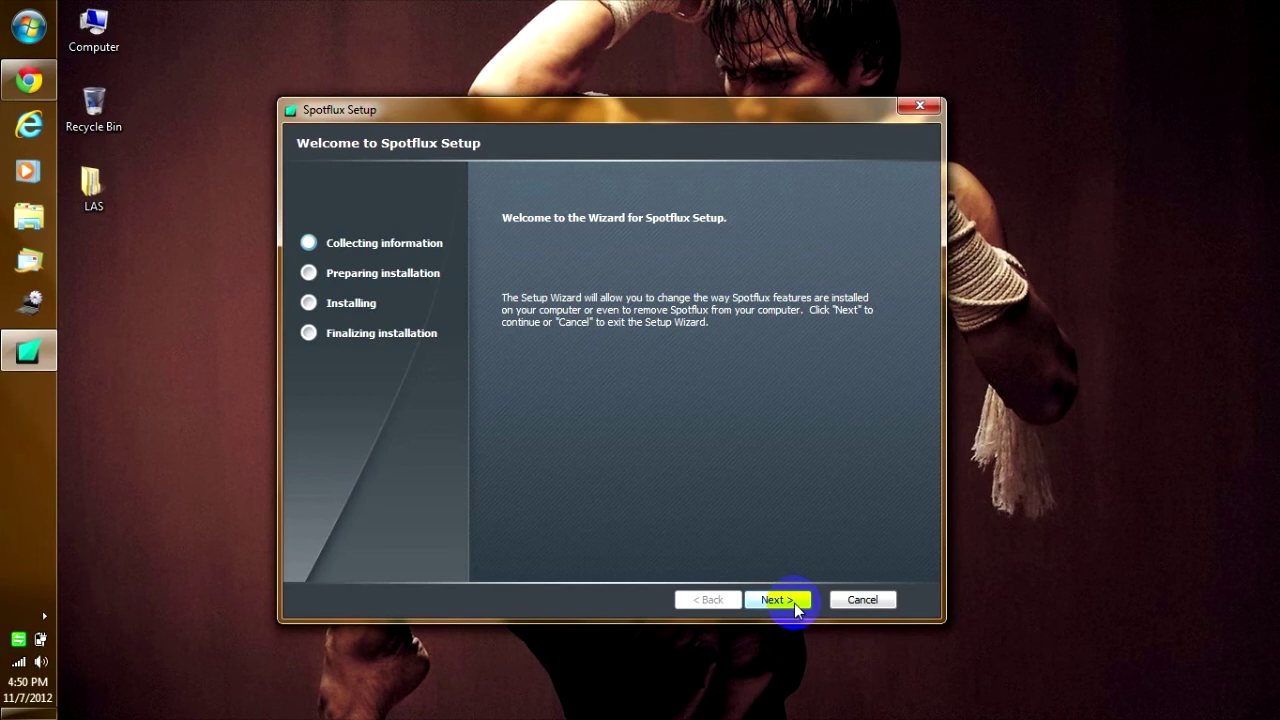
Advance to Custom Setup, cancel and confirm with Yes, then Finish the interrupted wizard.
left_click(780, 600)
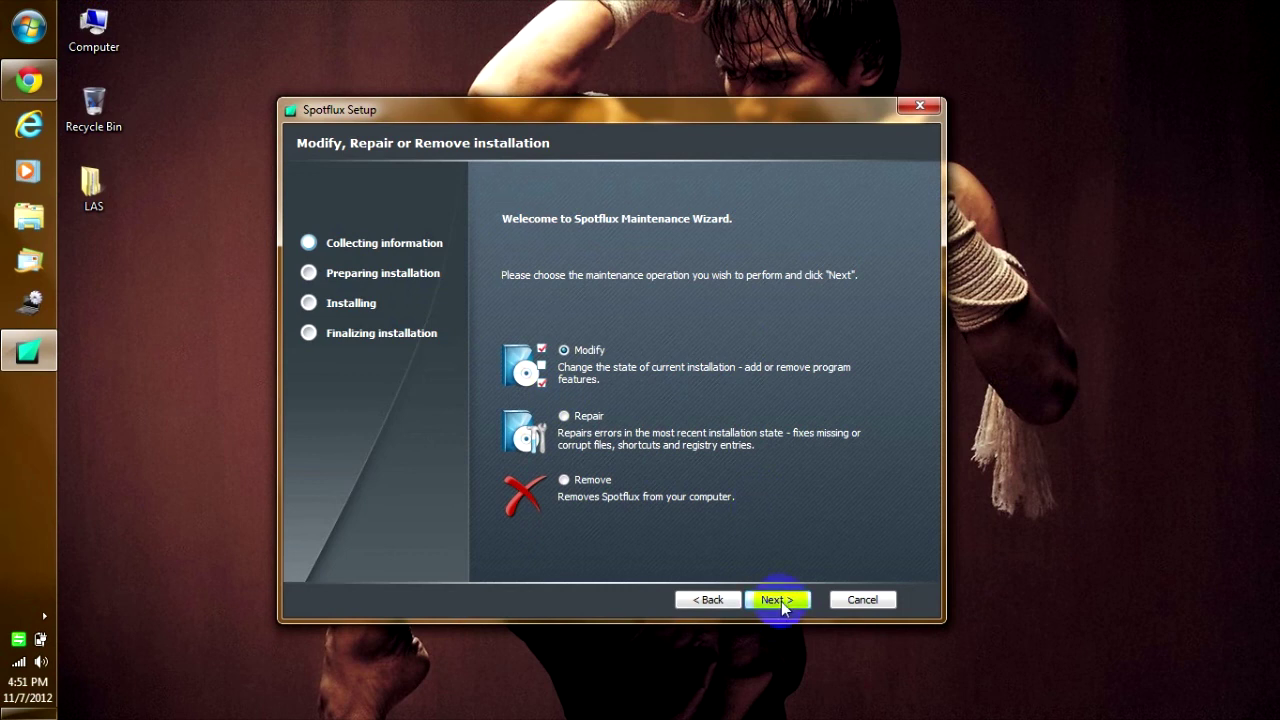
left_click(779, 600)
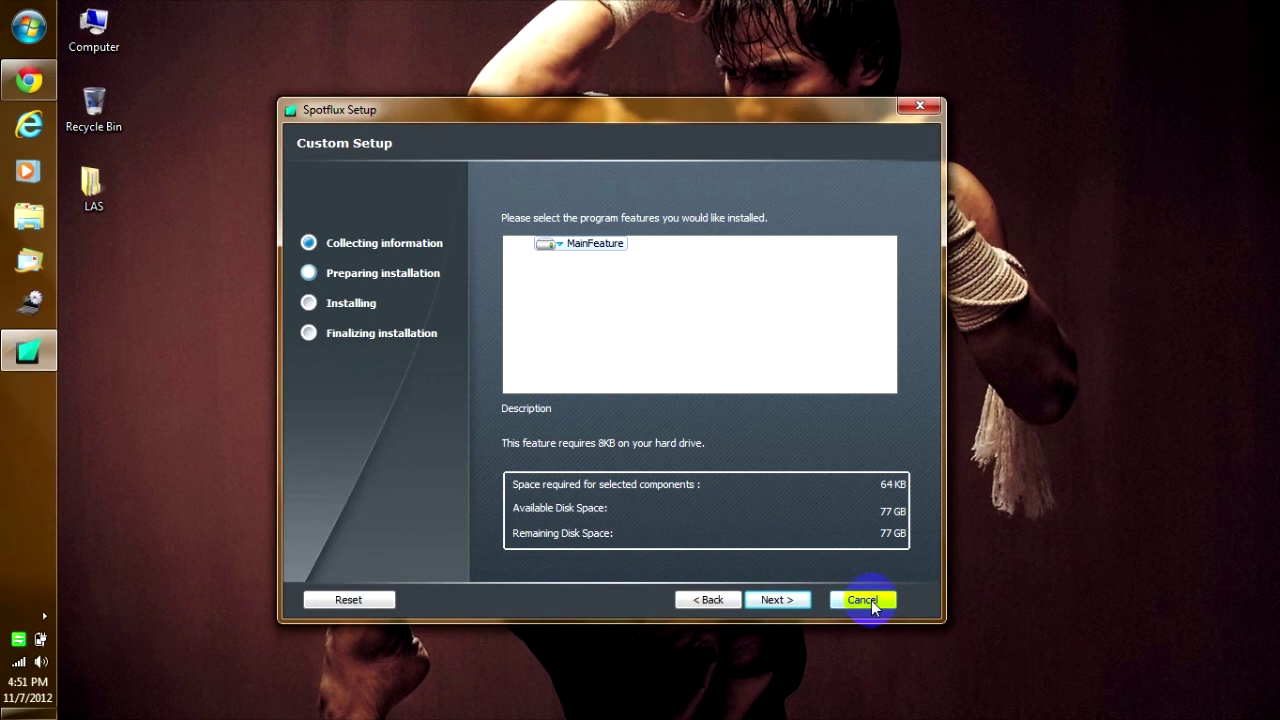
left_click(864, 608)
left_click(718, 416)
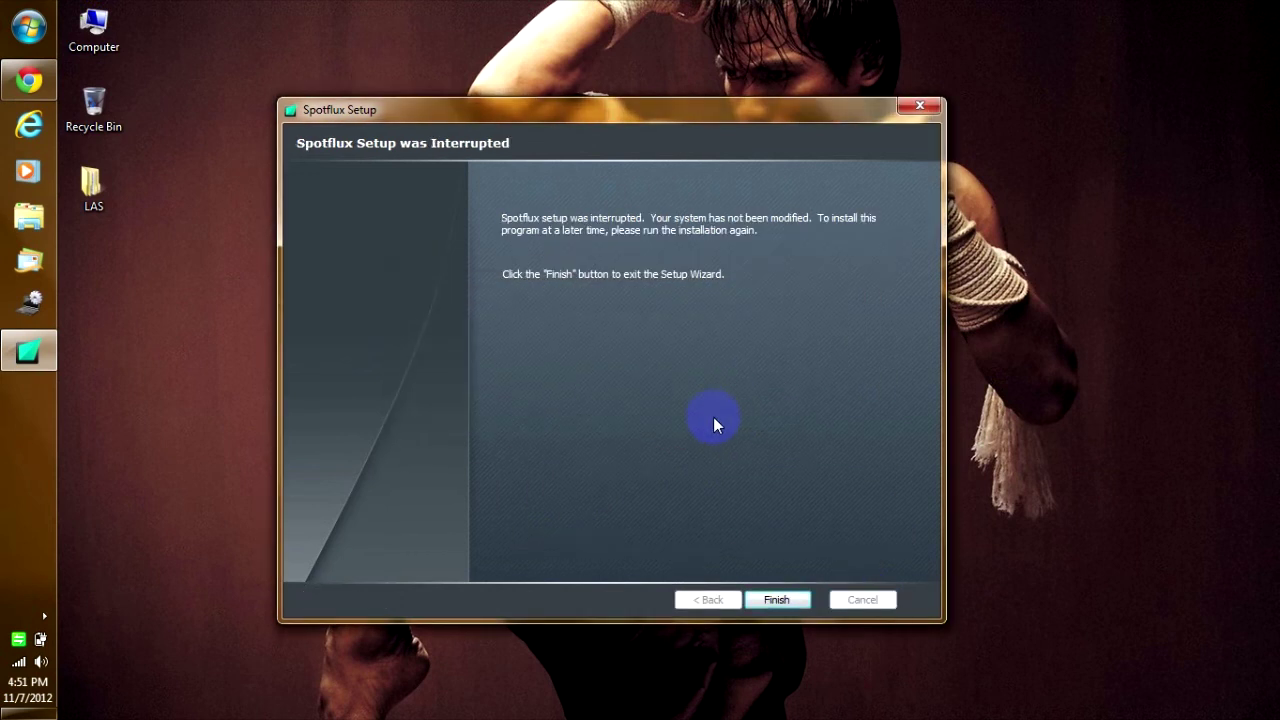
left_click(776, 600)
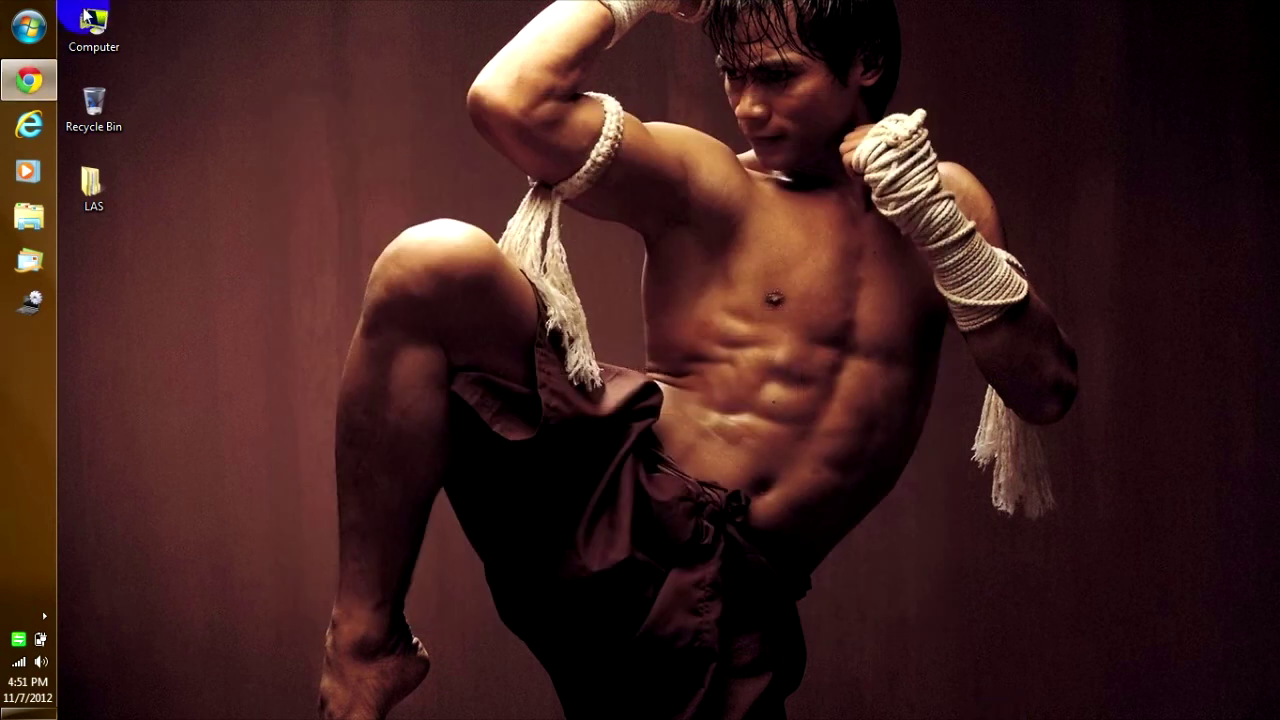
Launch Spotflux from the Start menu, then disable and re-enable its VPN protection.
left_click(28, 27)
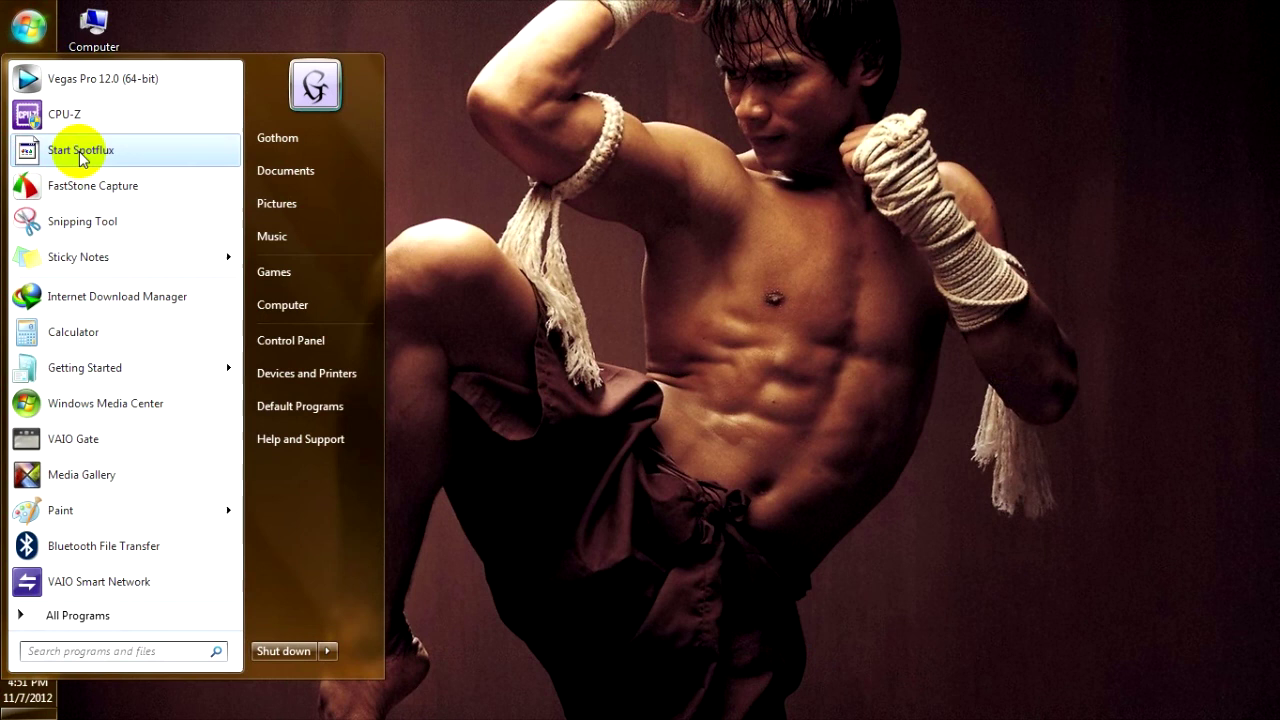
left_click(60, 150)
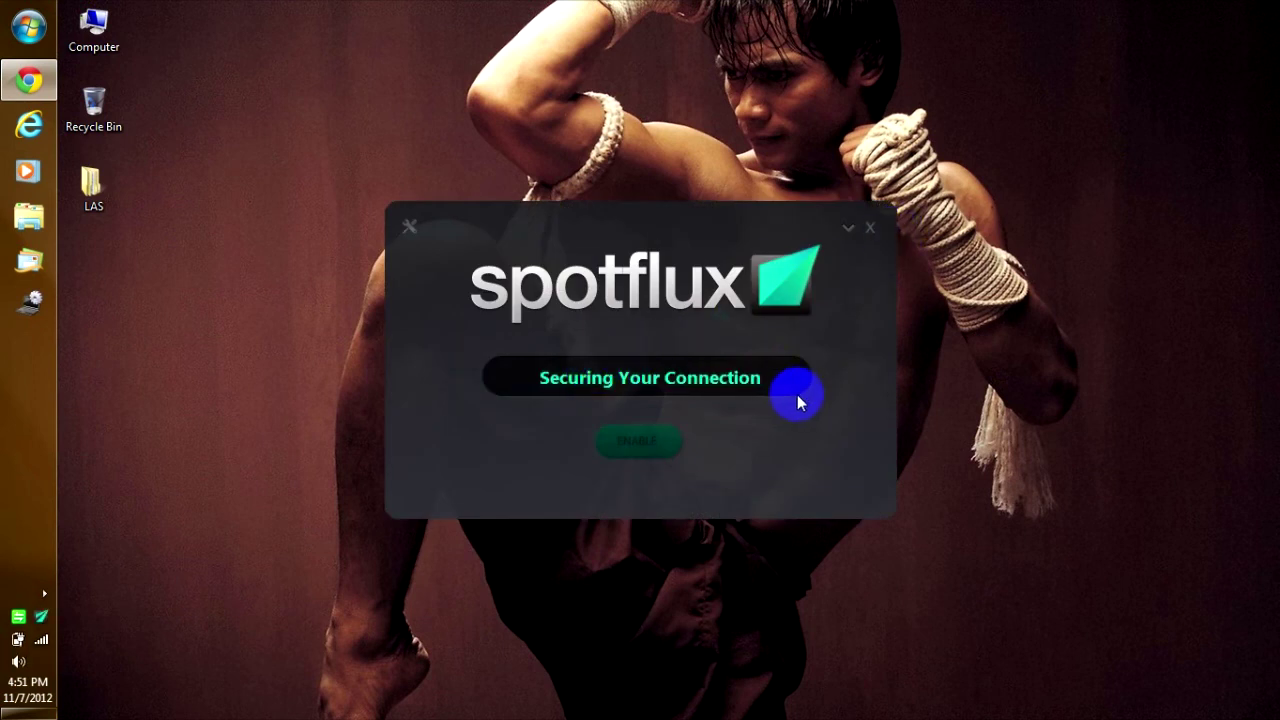
left_click(636, 450)
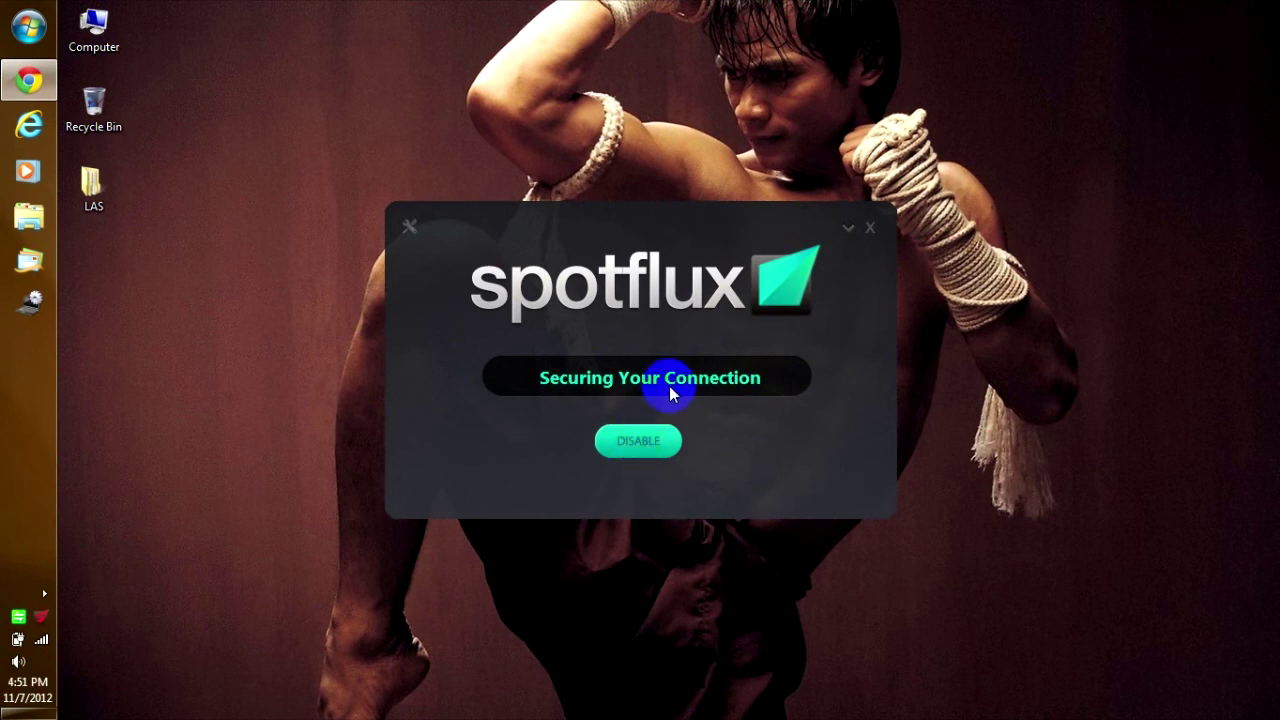
left_click(643, 436)
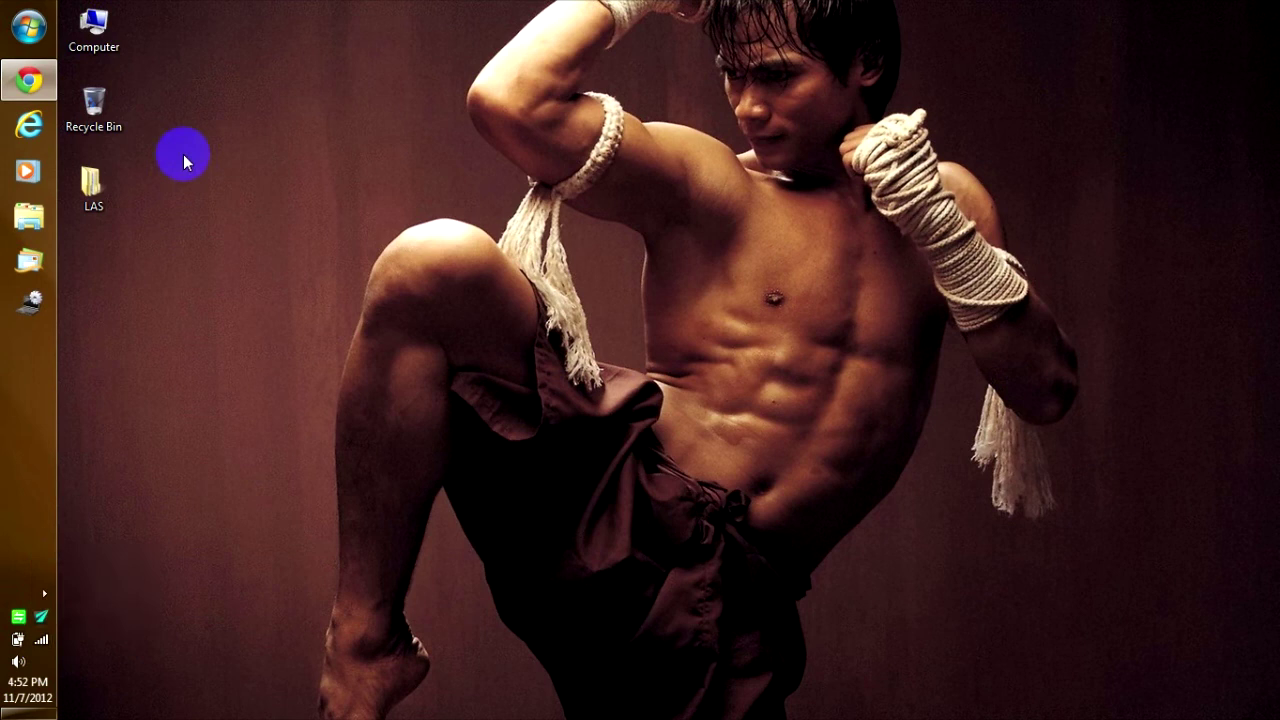
left_click(28, 80)
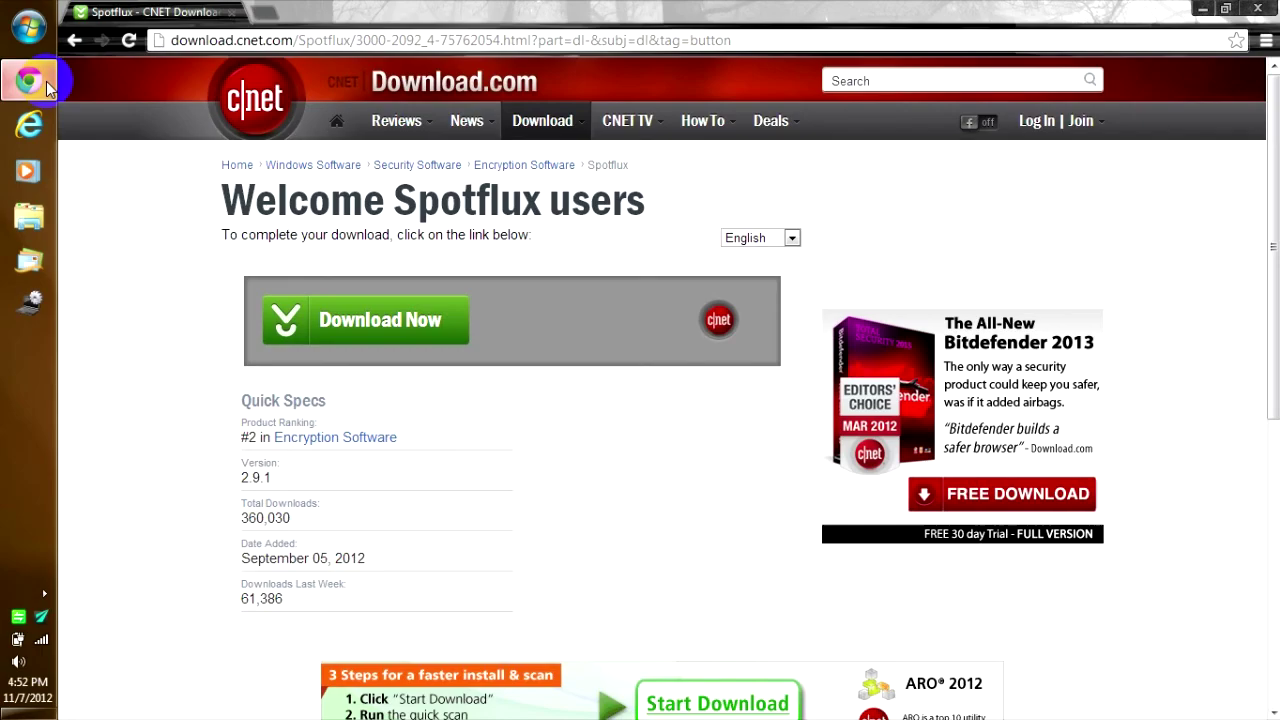
left_click(262, 12)
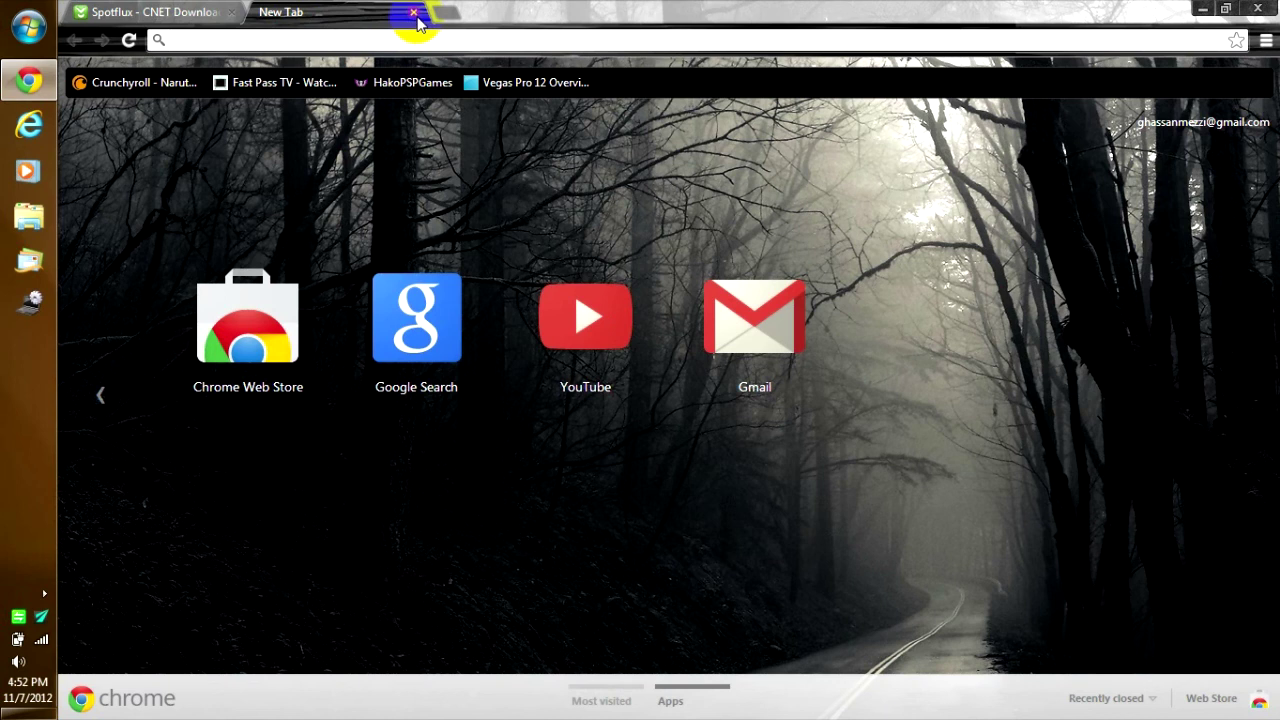
left_click(414, 13)
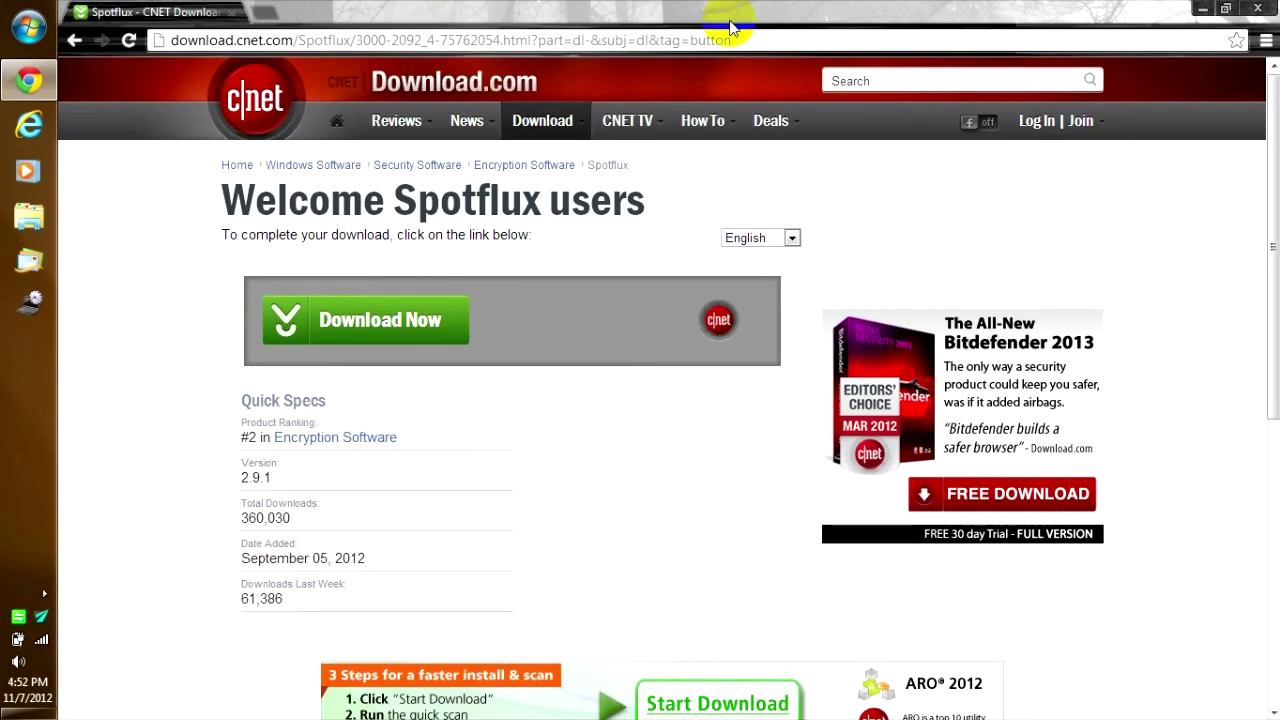
left_click(1203, 10)
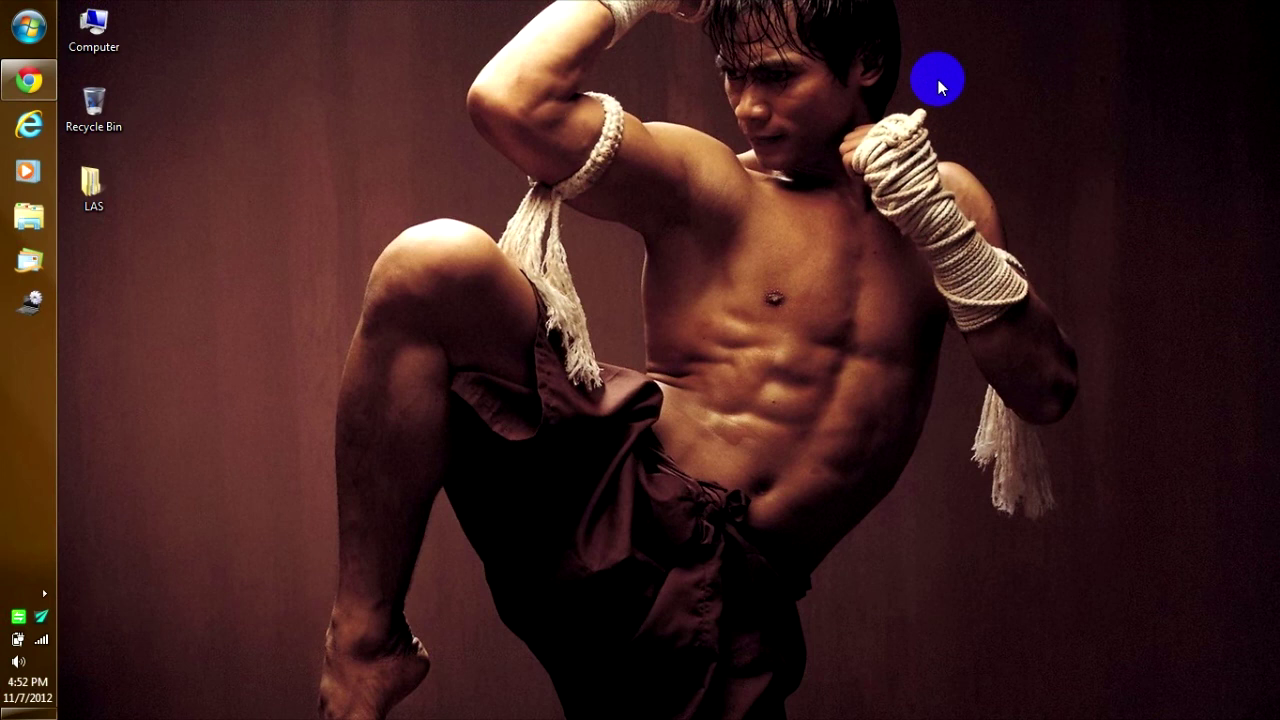
left_click(46, 84)
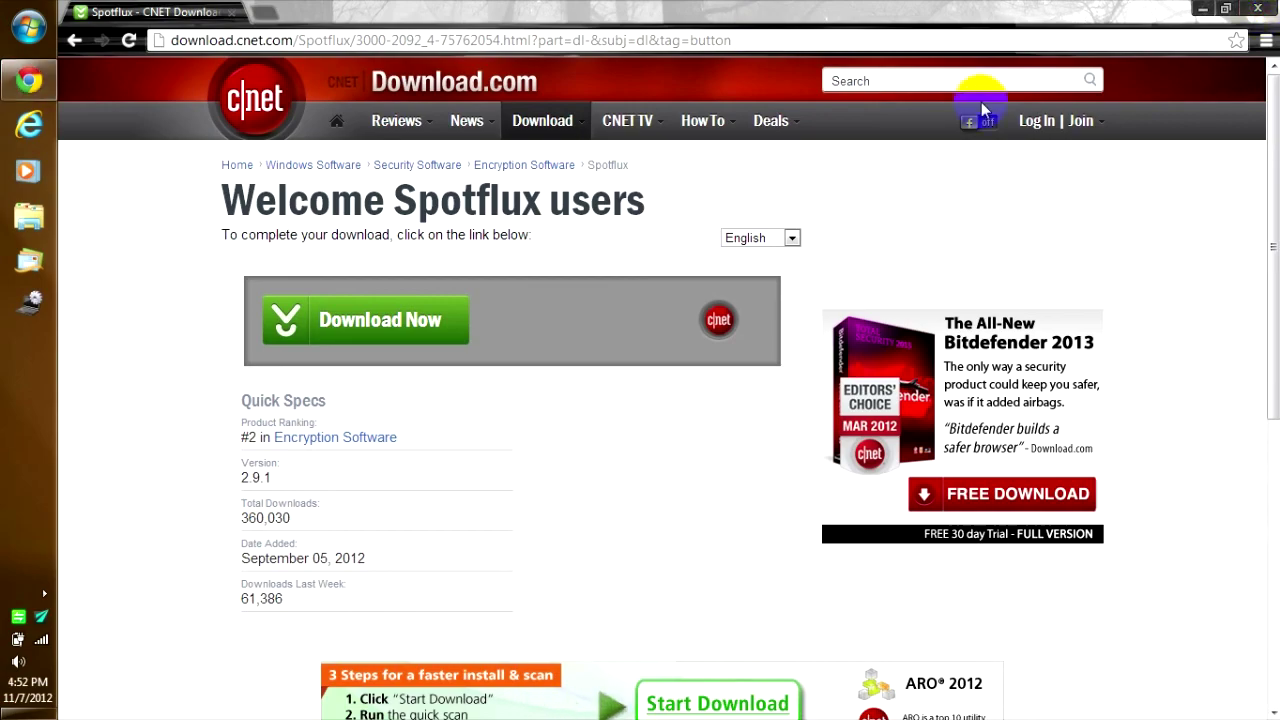
left_click(1257, 8)
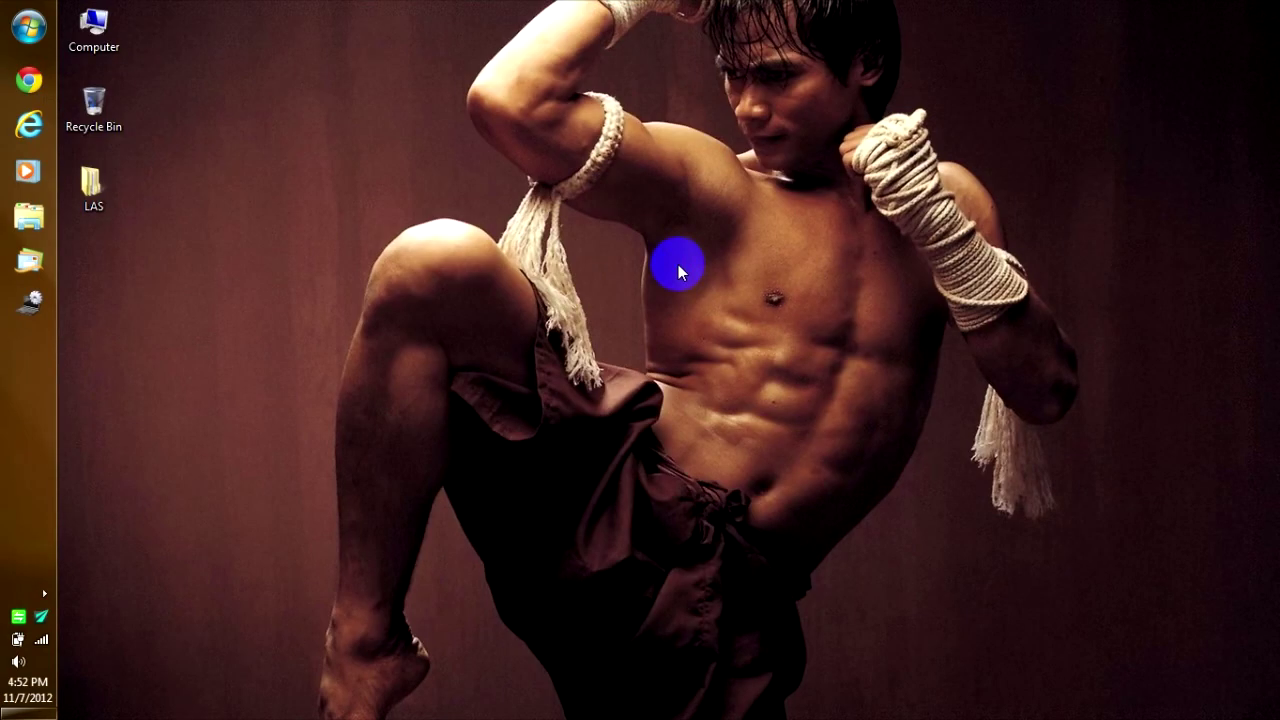